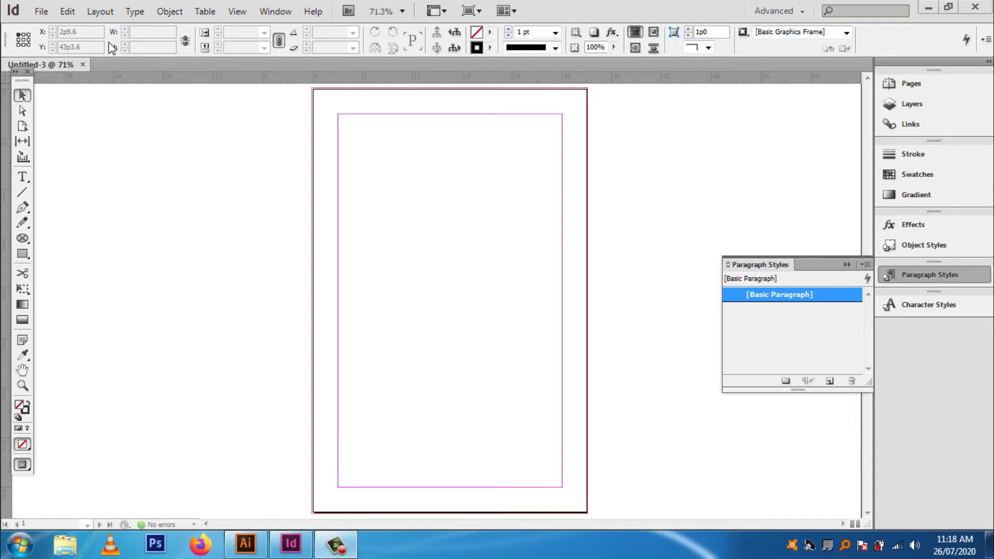
Place the 354 KB Word document རྩོམ from the Desktop at the first page's upper-left margin corner, autoflowing its text across pages.
left_click(41, 11)
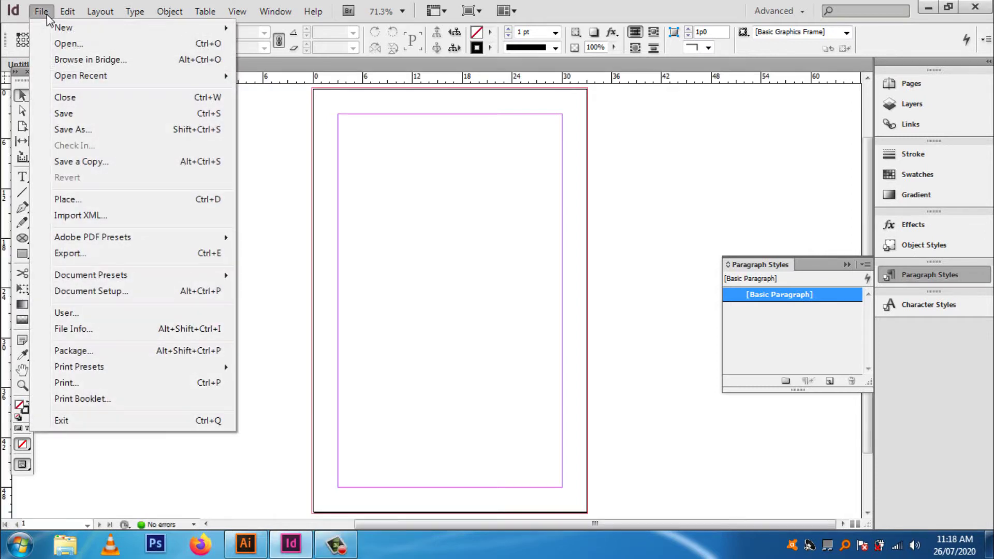
left_click(76, 201)
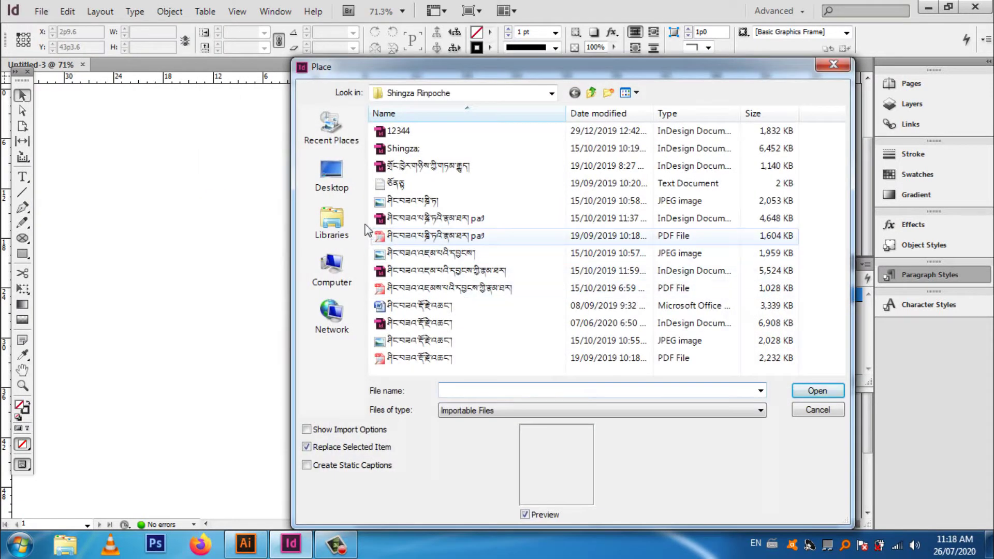
left_click(349, 184)
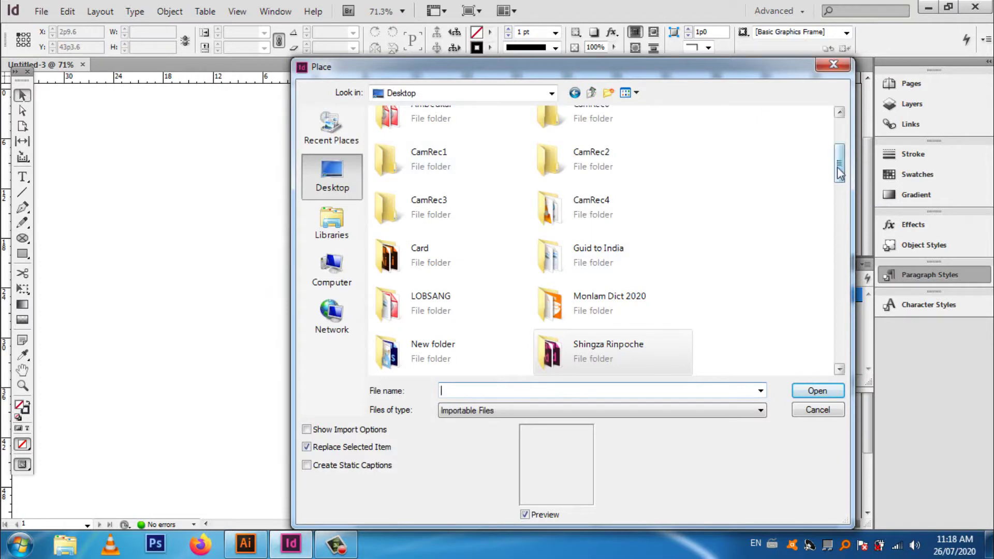
left_click_drag(839, 174, 841, 332)
left_click(597, 301)
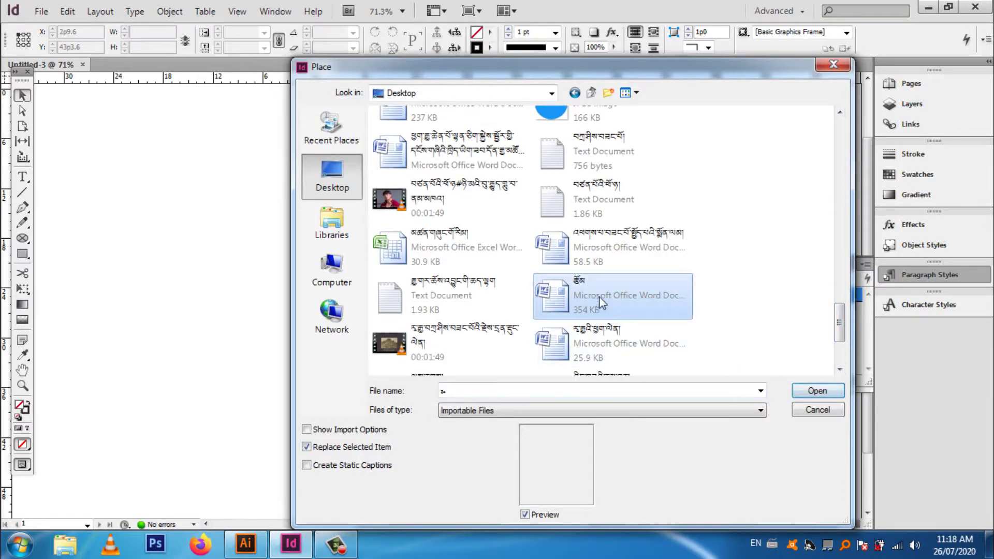
left_click(818, 391)
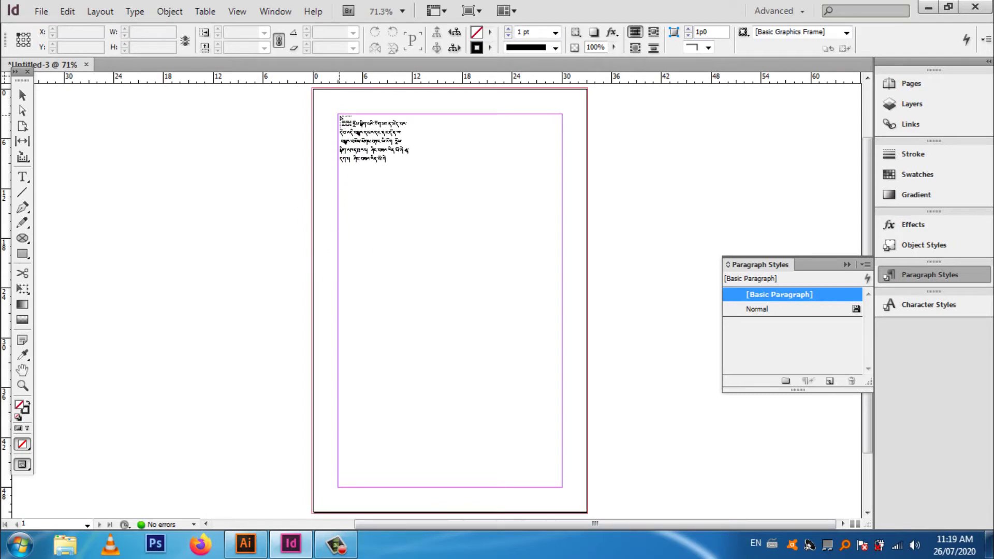
left_click(340, 118)
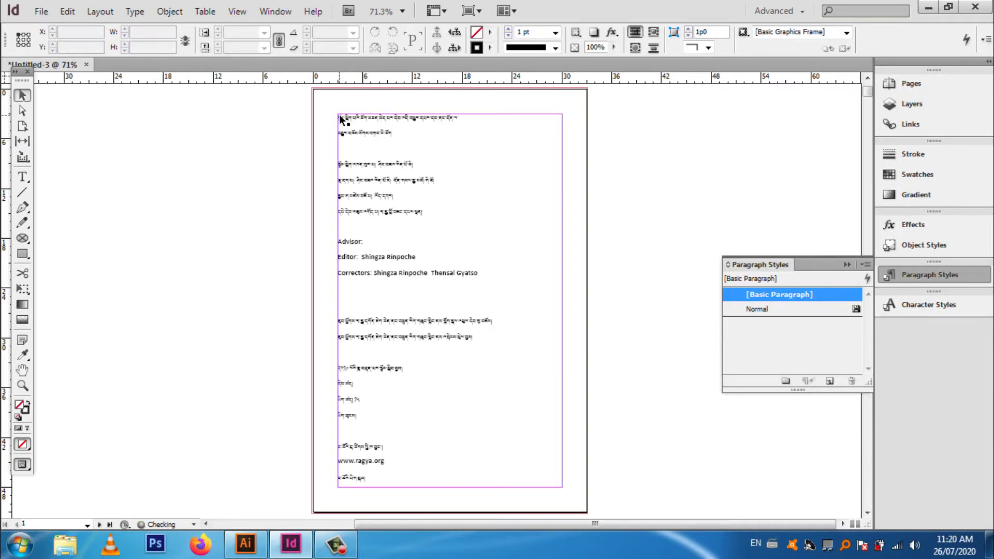
Review the placed text across the document's pages and examine the opening Tibetan lines on page 1 up close.
scroll(466, 287, "down", 20)
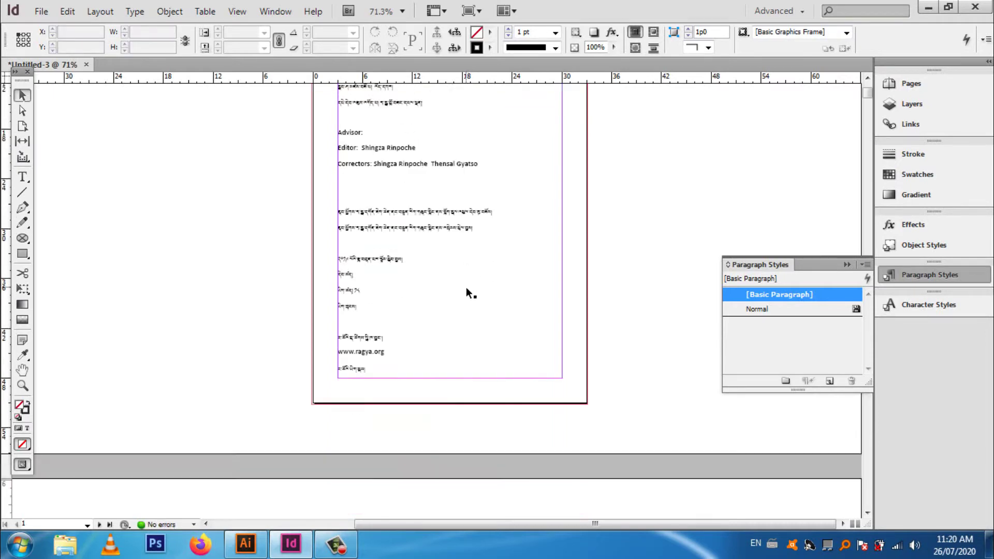
scroll(458, 311, "down", 20)
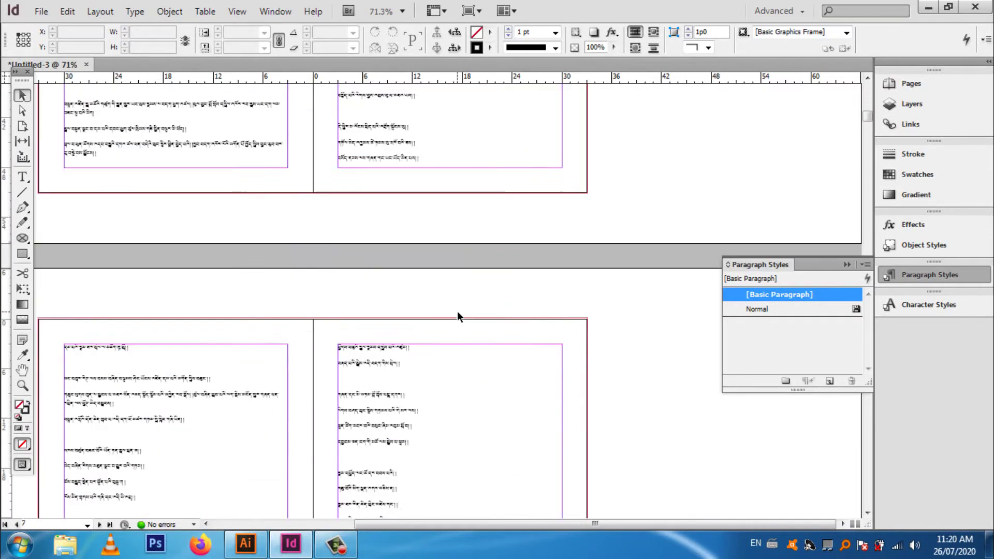
scroll(457, 312, "down", 10)
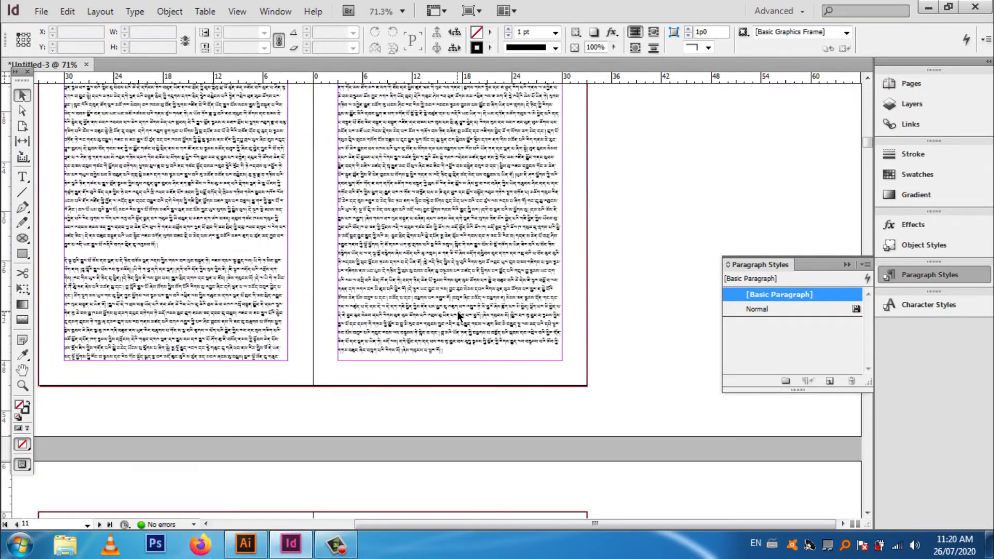
scroll(456, 311, "up", 10)
scroll(447, 295, "up", 15)
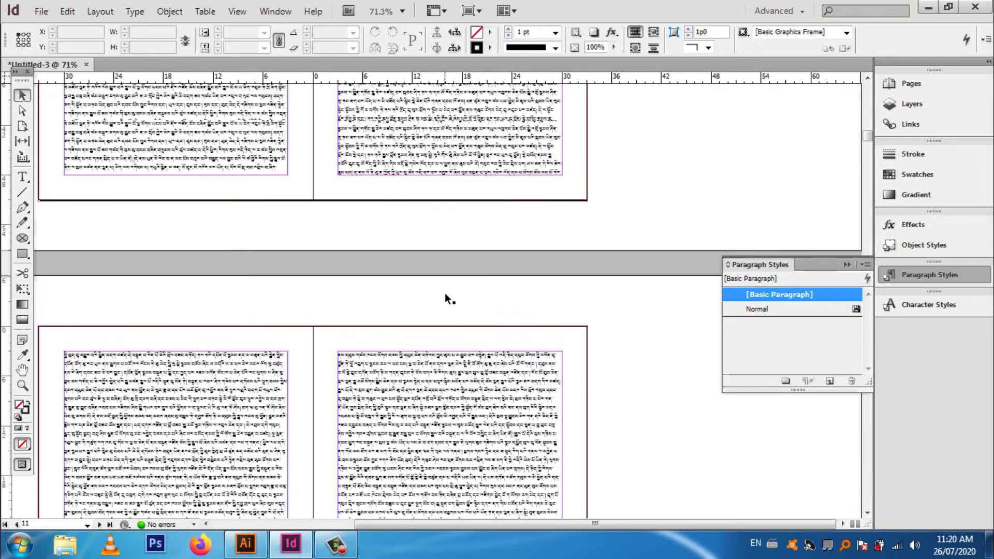
scroll(439, 282, "up", 10)
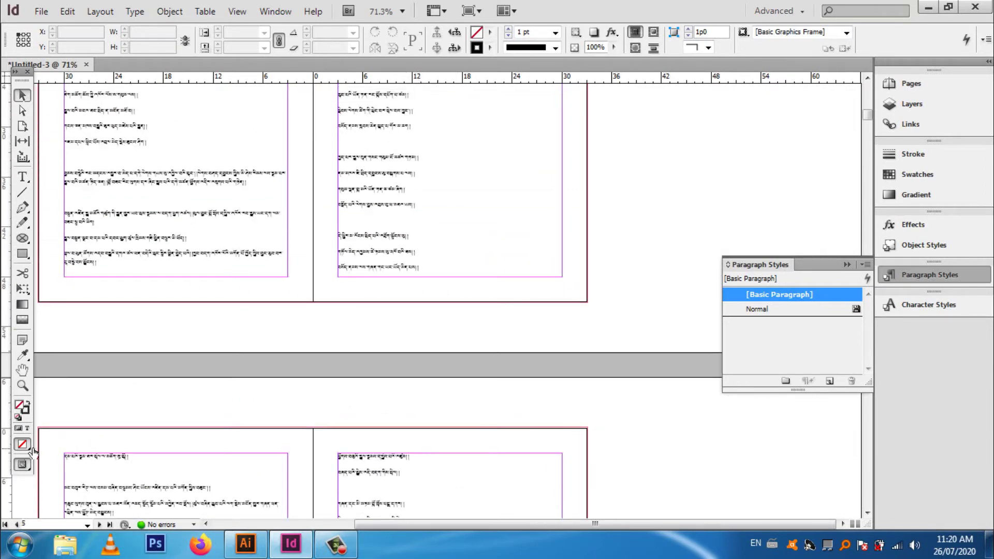
left_click(24, 389)
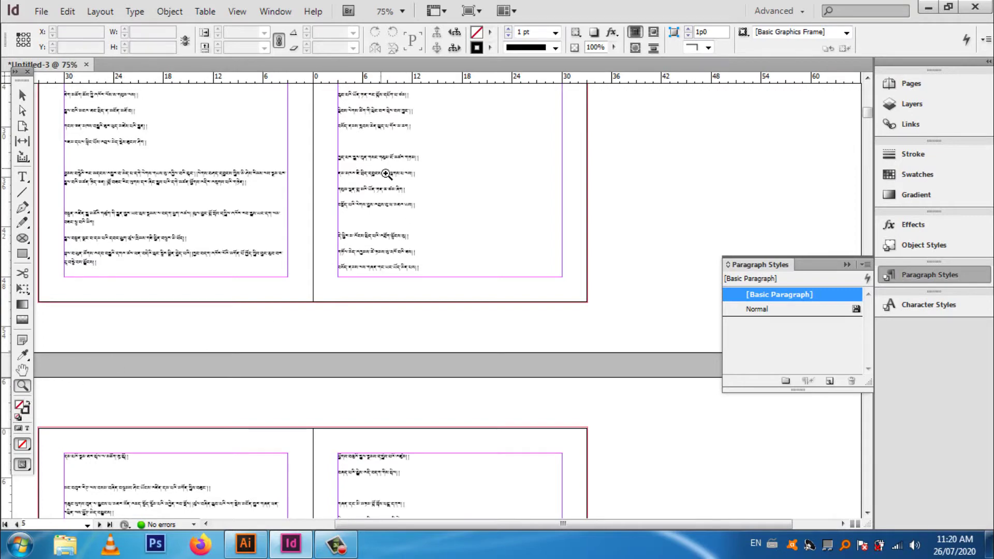
left_click(395, 195)
scroll(409, 259, "up", 10)
scroll(412, 274, "up", 10)
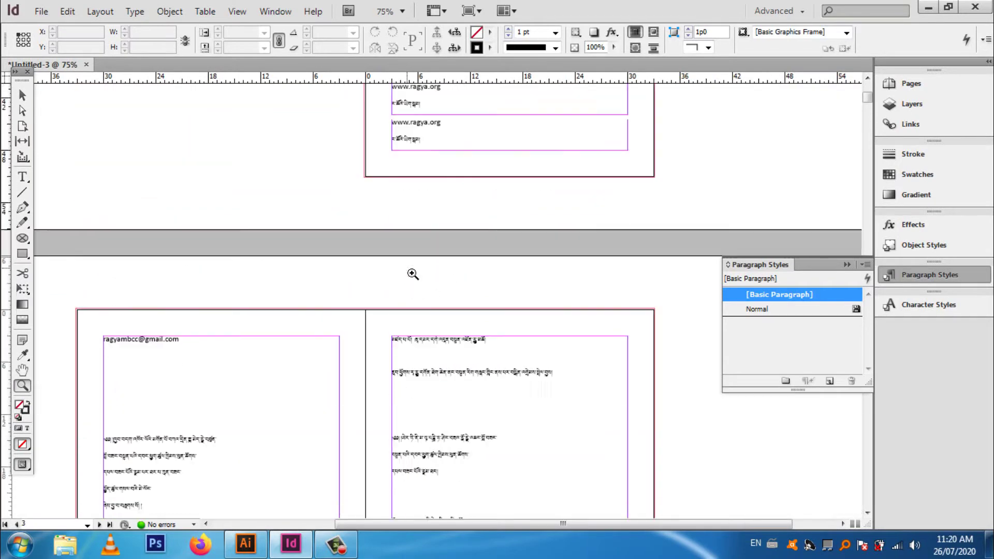
left_click(466, 224)
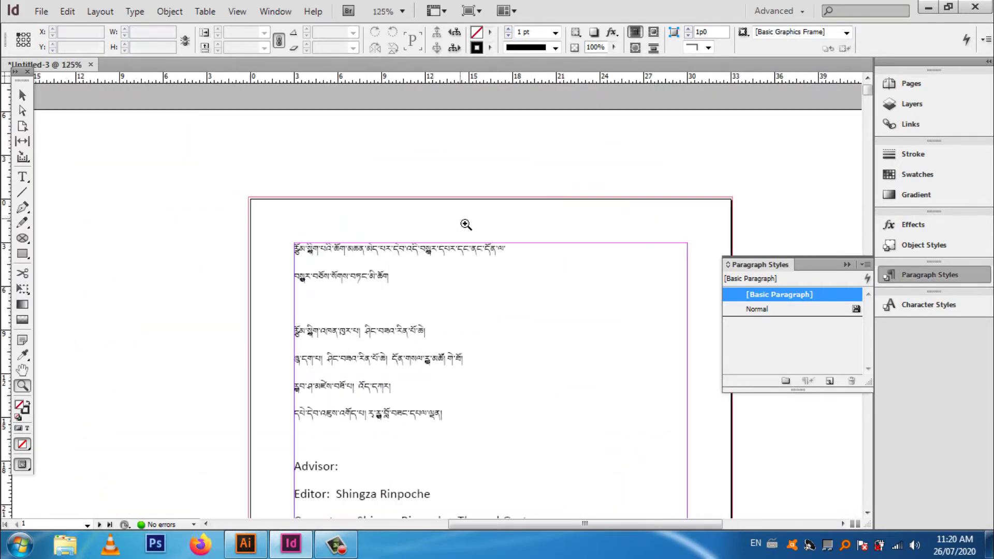
left_click(355, 289)
left_click(459, 283)
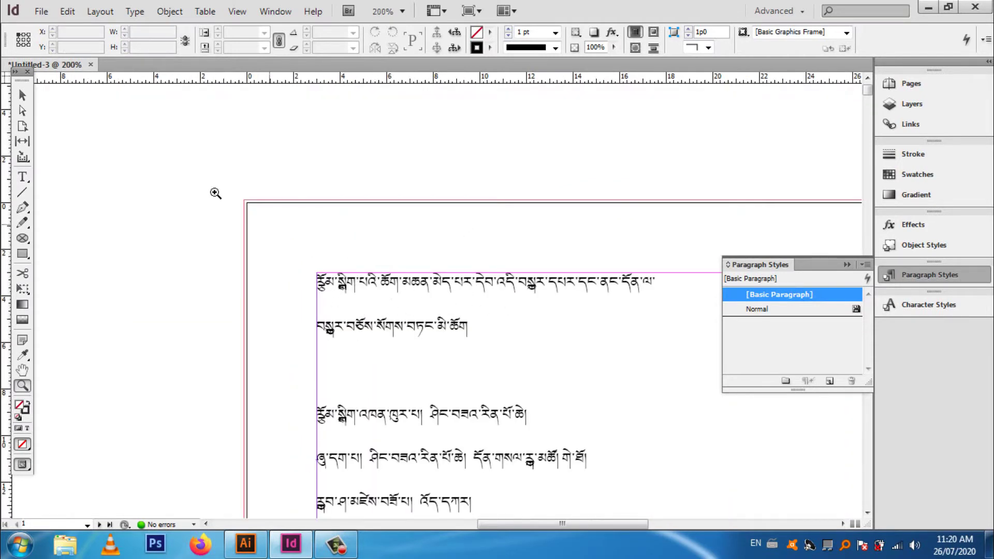
left_click(22, 95)
double_click(785, 299)
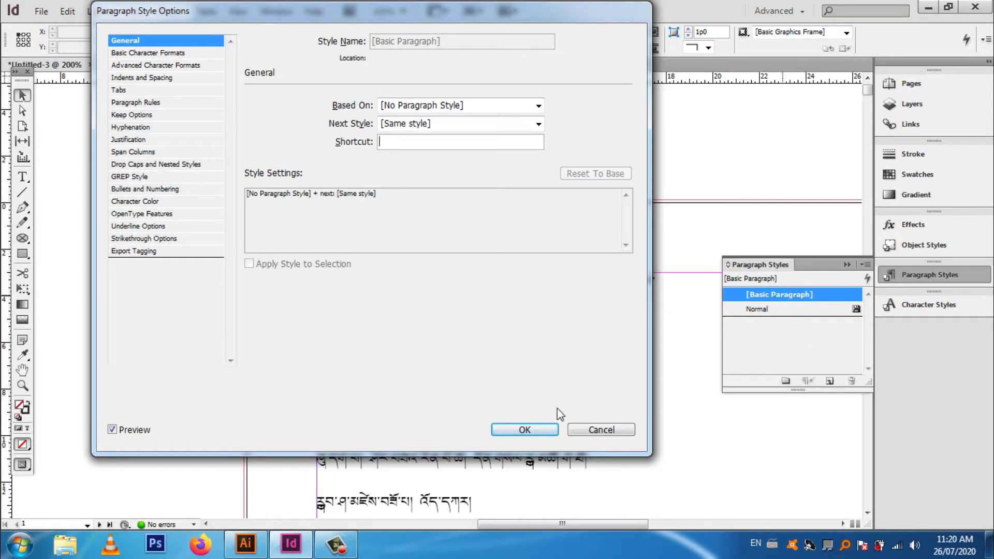
left_click(602, 431)
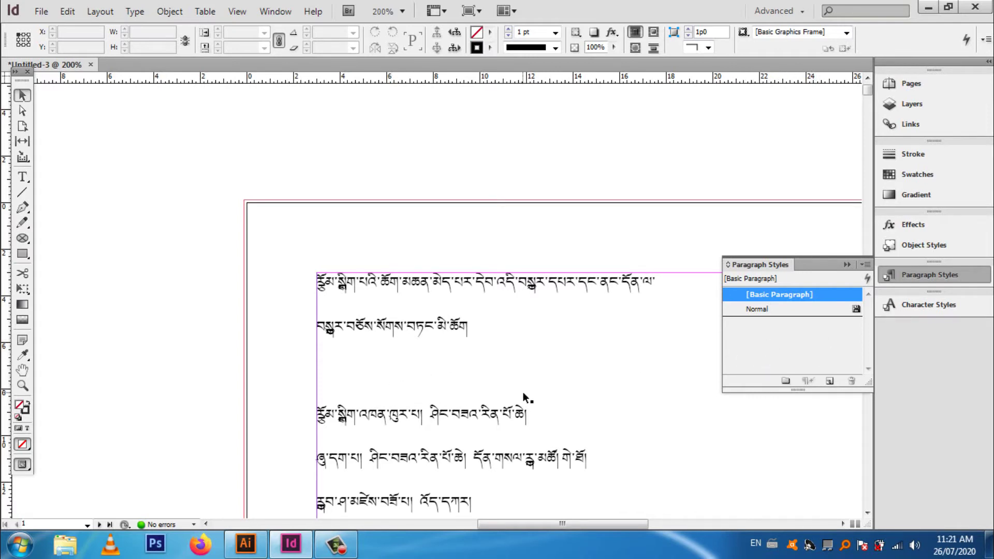
Set the [Basic Paragraph] style's font family to Monlam Uni OuChan2 and its size to 13 pt.
left_click(23, 182)
double_click(759, 295)
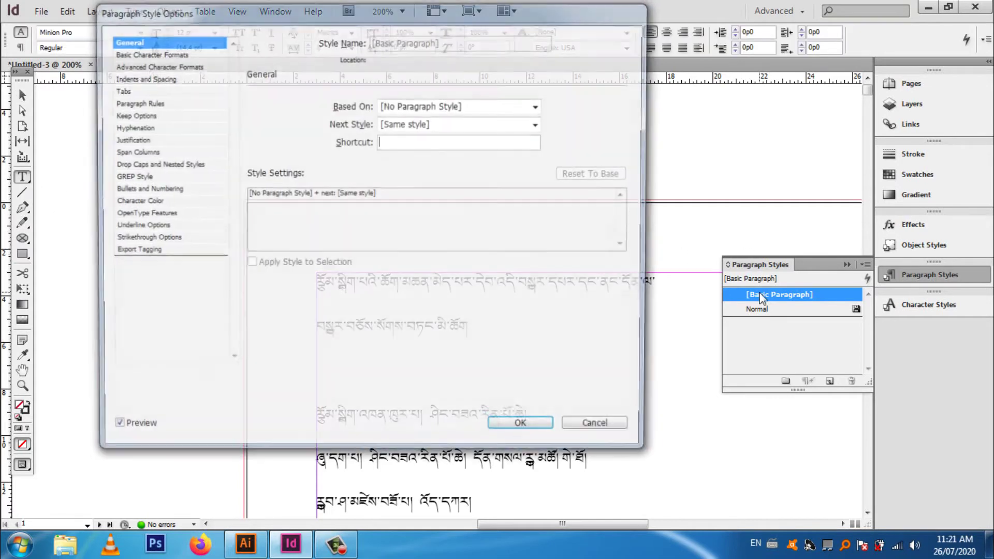
left_click(152, 54)
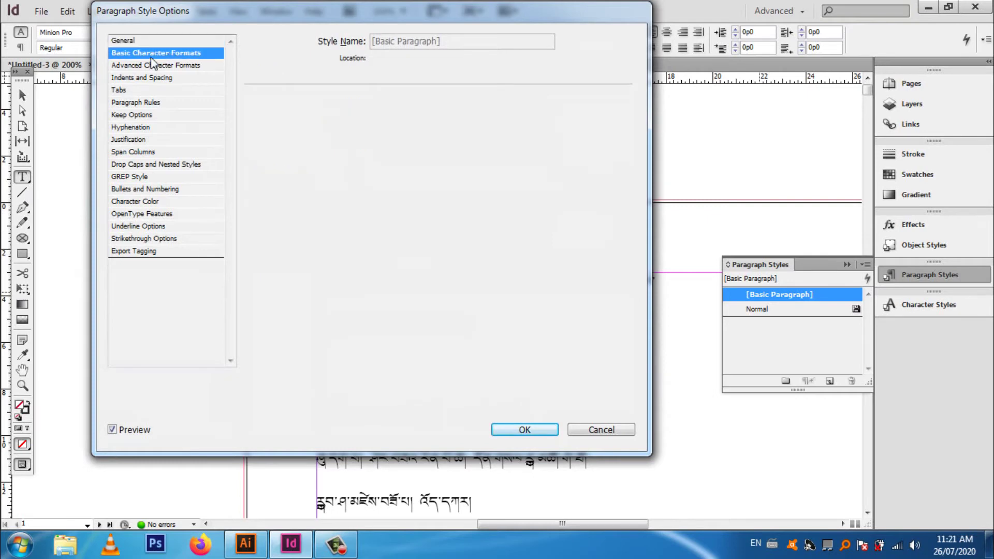
left_click(447, 114)
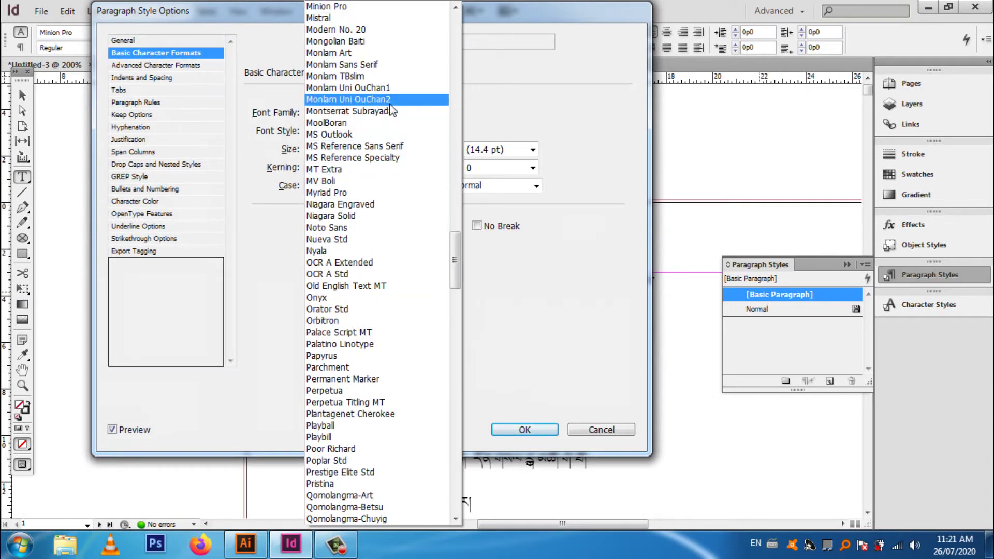
left_click(390, 100)
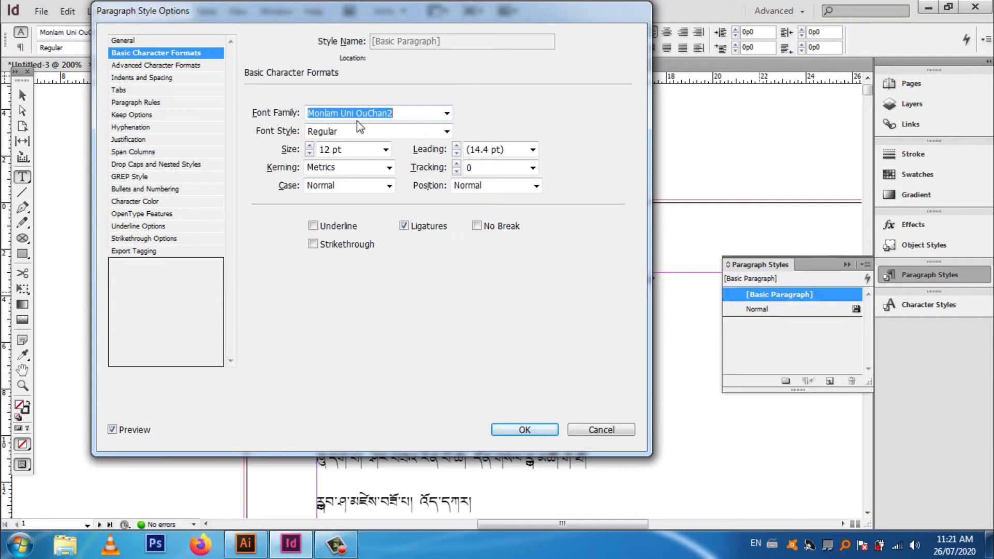
left_click(310, 147)
left_click(310, 146)
left_click(309, 153)
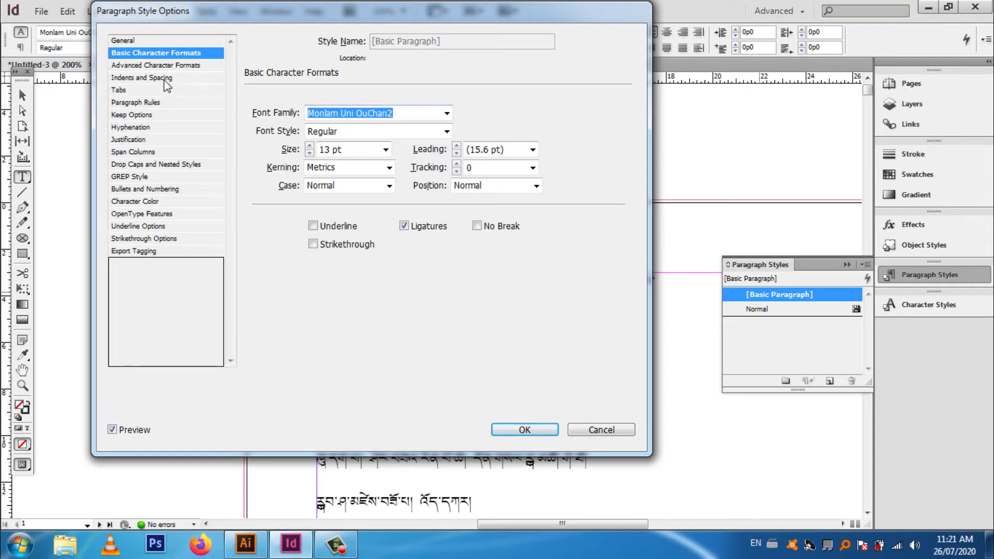
Examine the style's advanced character, indent and alignment, tab, paragraph rule, keep and hyphenation settings.
left_click(153, 66)
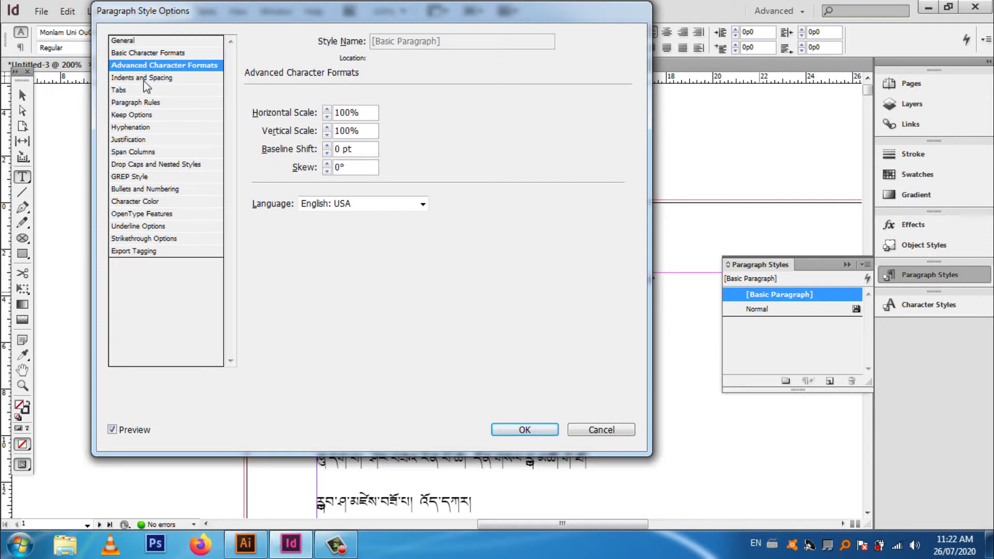
left_click(145, 79)
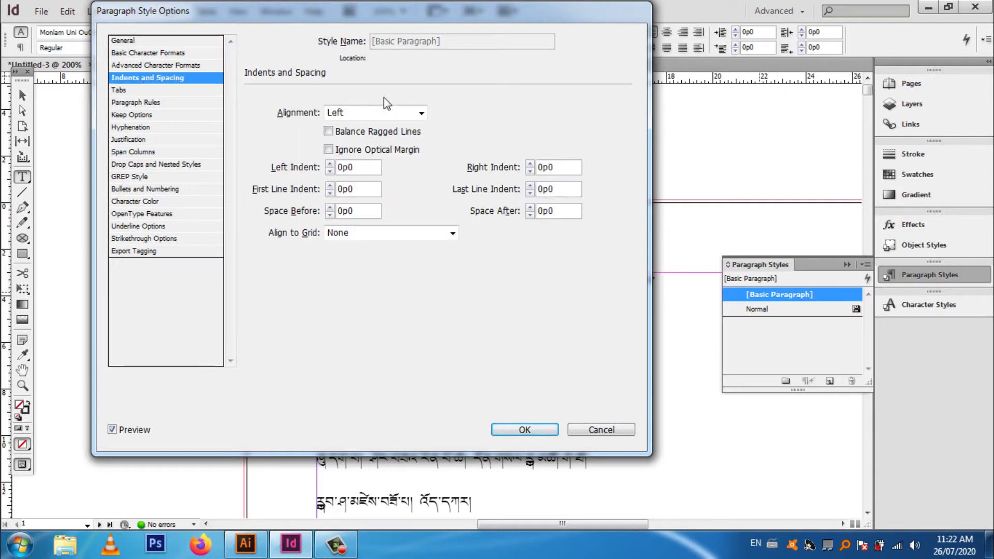
left_click(420, 113)
left_click(367, 128)
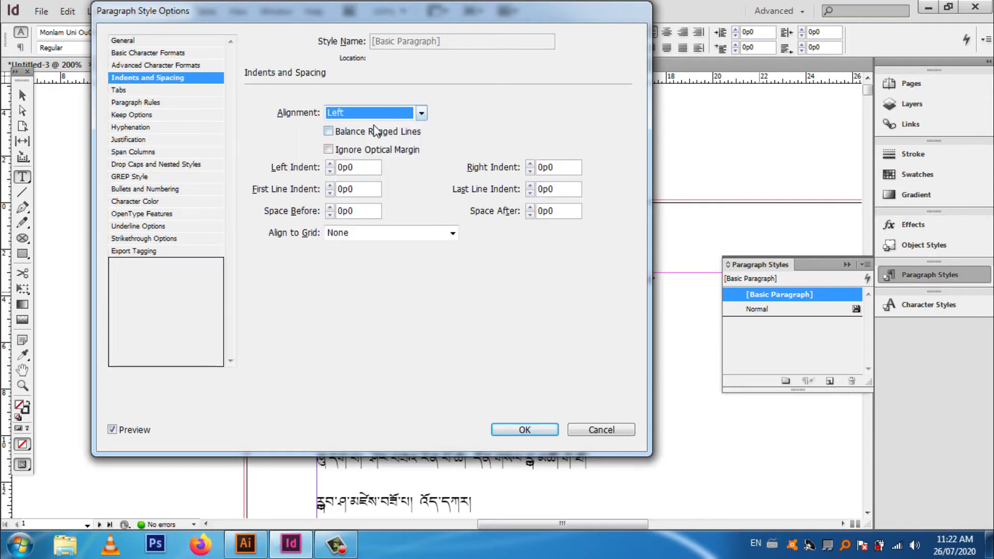
left_click(141, 91)
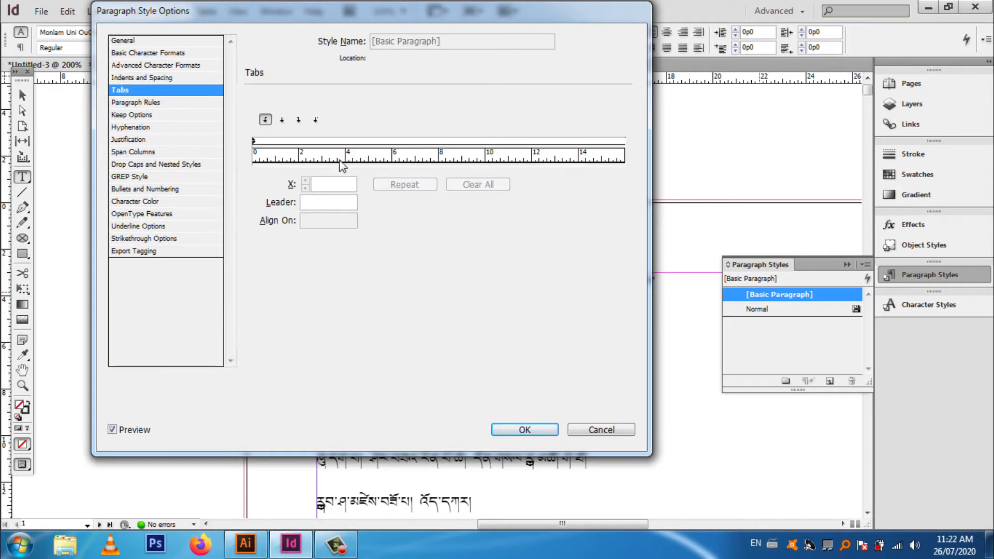
key("Down")
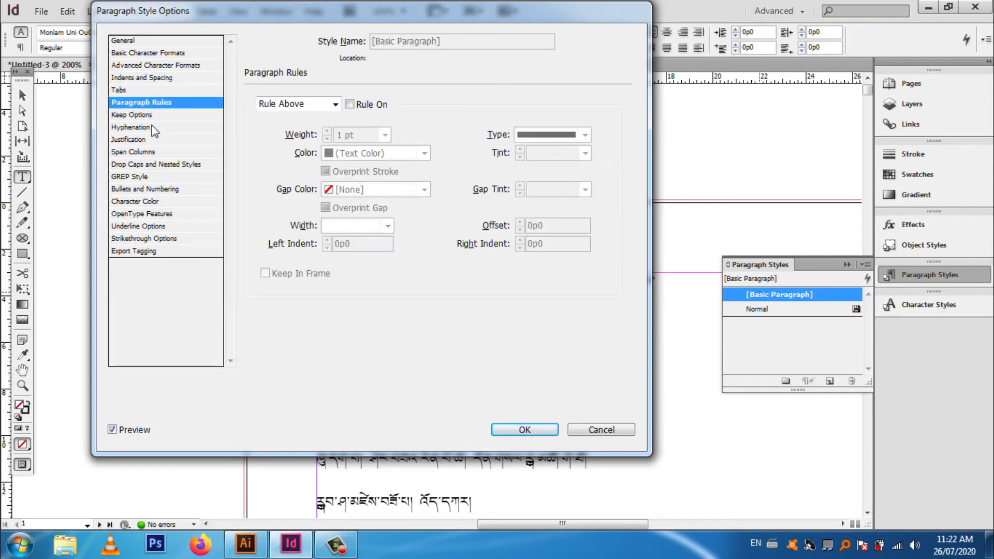
left_click(153, 119)
left_click(152, 129)
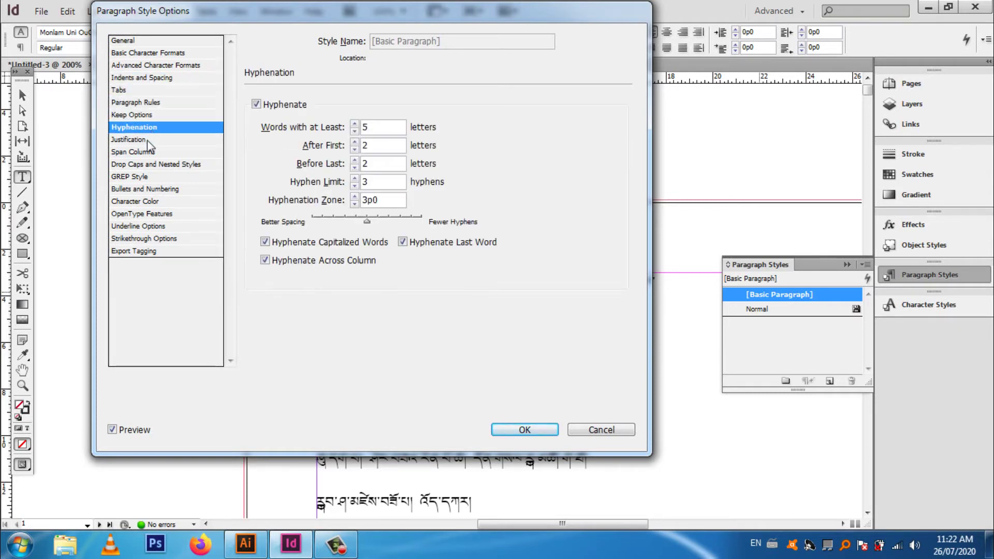
Set the style's justification composer to Adobe World-Ready Single-line Composer and accept the style changes.
left_click(147, 140)
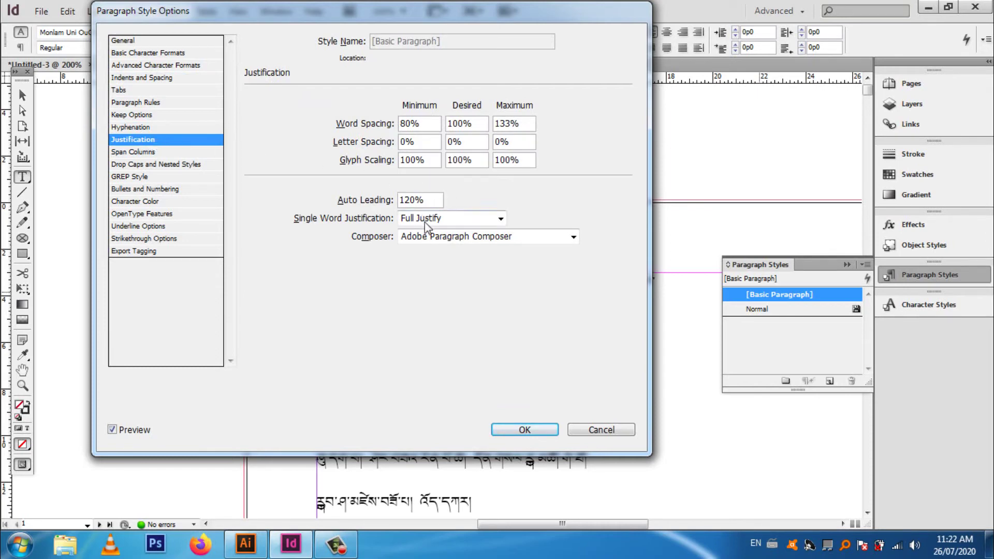
left_click(458, 235)
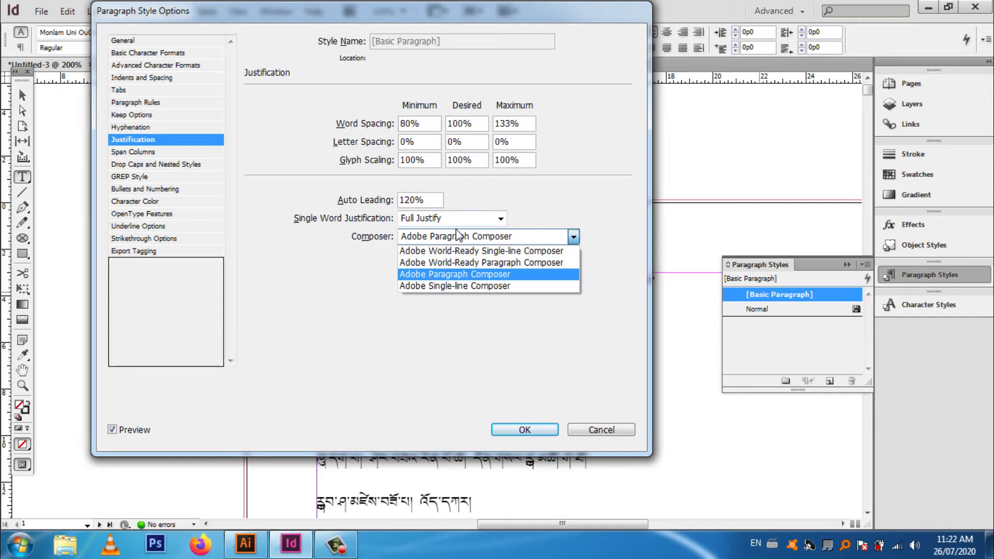
left_click(474, 254)
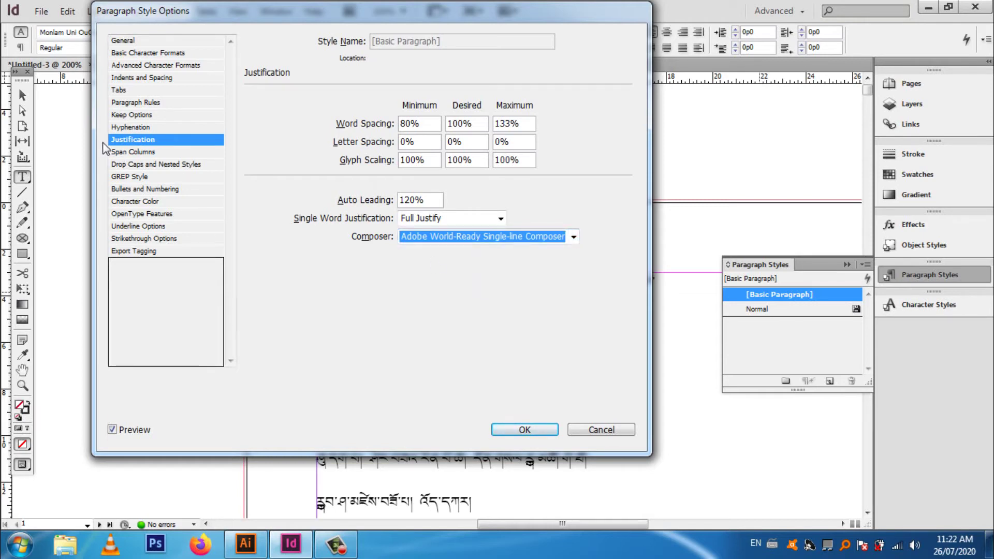
left_click(536, 430)
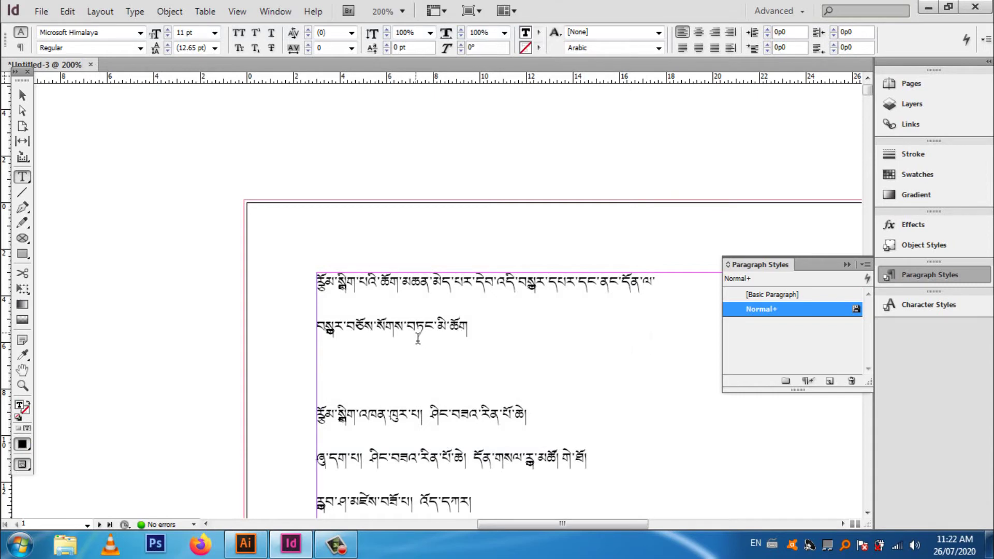
Apply the [Basic Paragraph] style to all the text of the placed story, then deselect it.
key("ctrl+a")
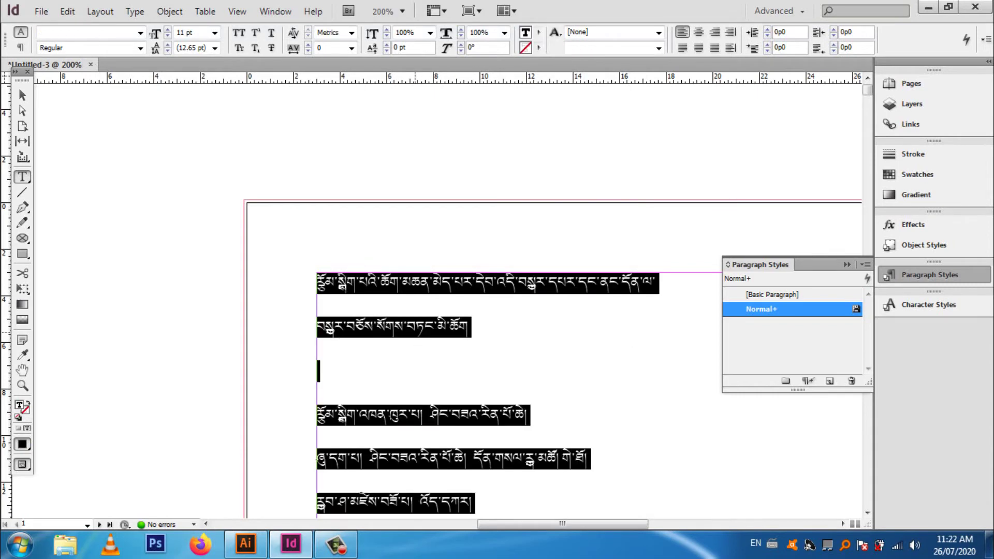
left_click(771, 296)
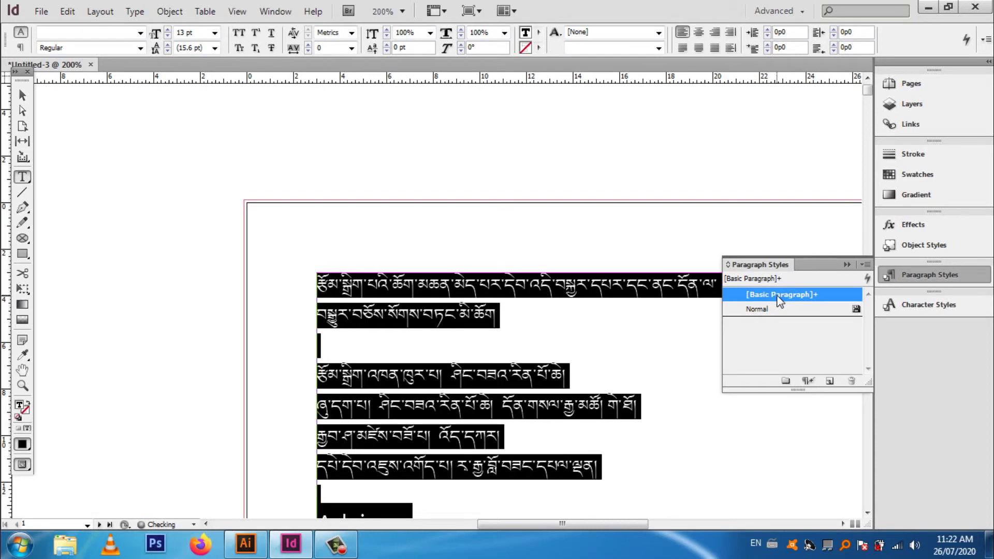
left_click(513, 406)
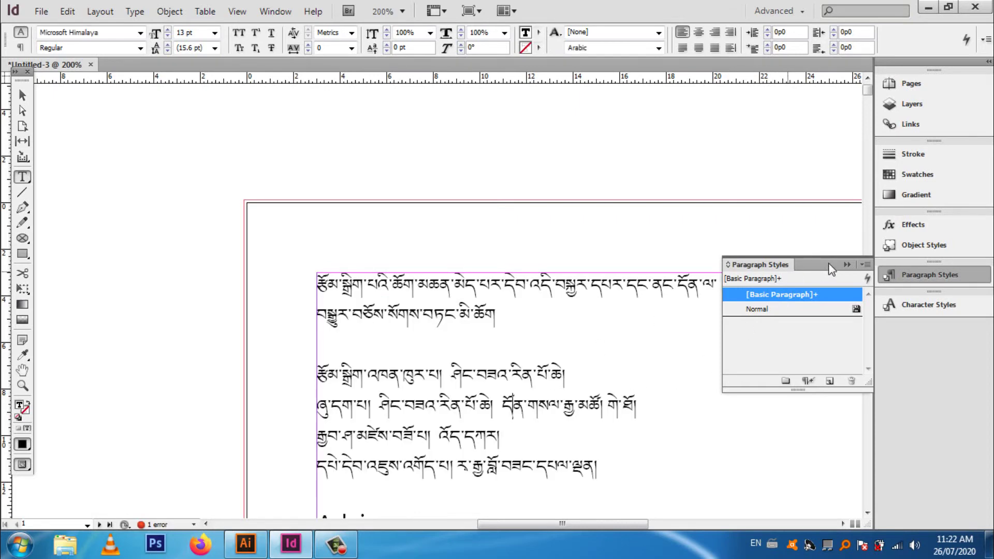
Collapse the paragraph style list and activate the Zoom tool, dismissing the text context options.
left_click(846, 265)
left_click(587, 379)
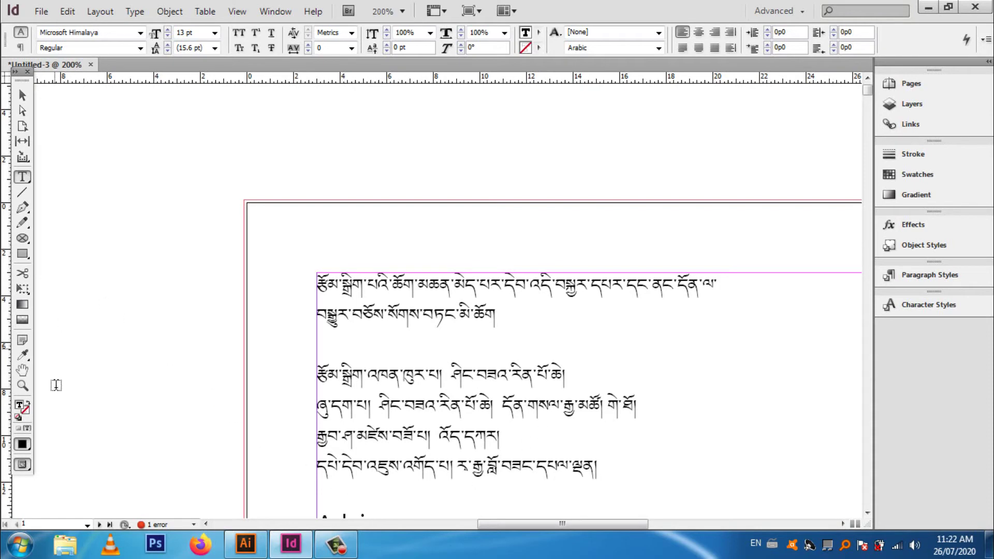
left_click(23, 387)
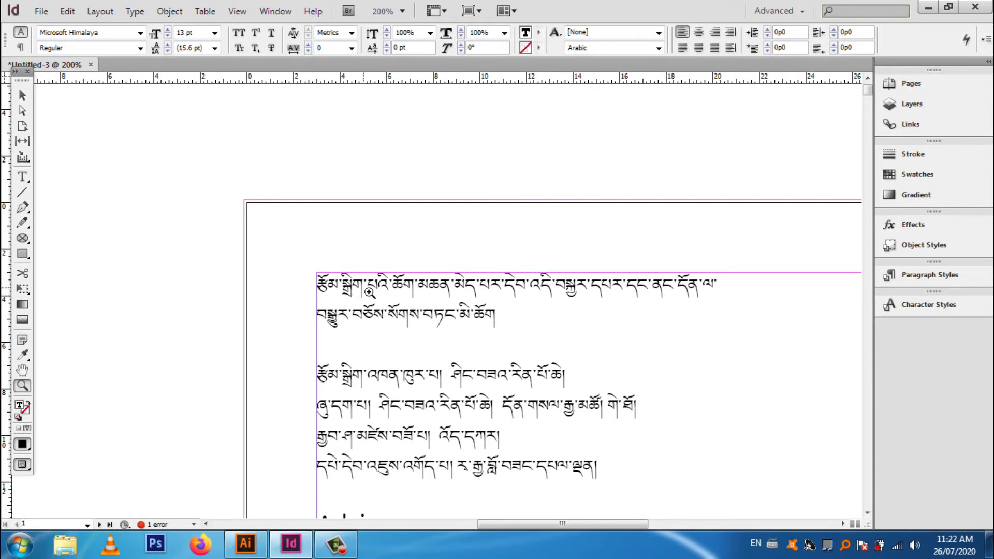
right_click(342, 232)
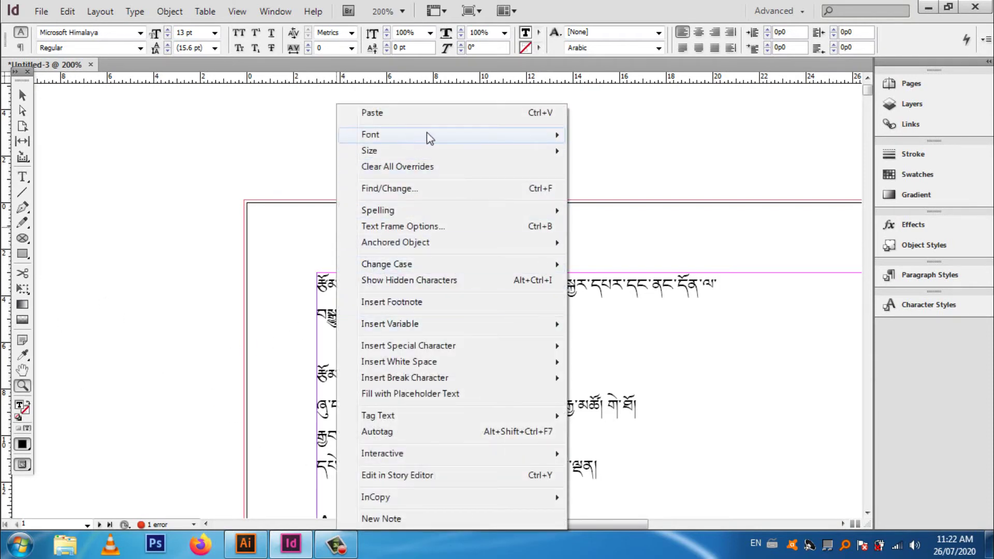
left_click(672, 245)
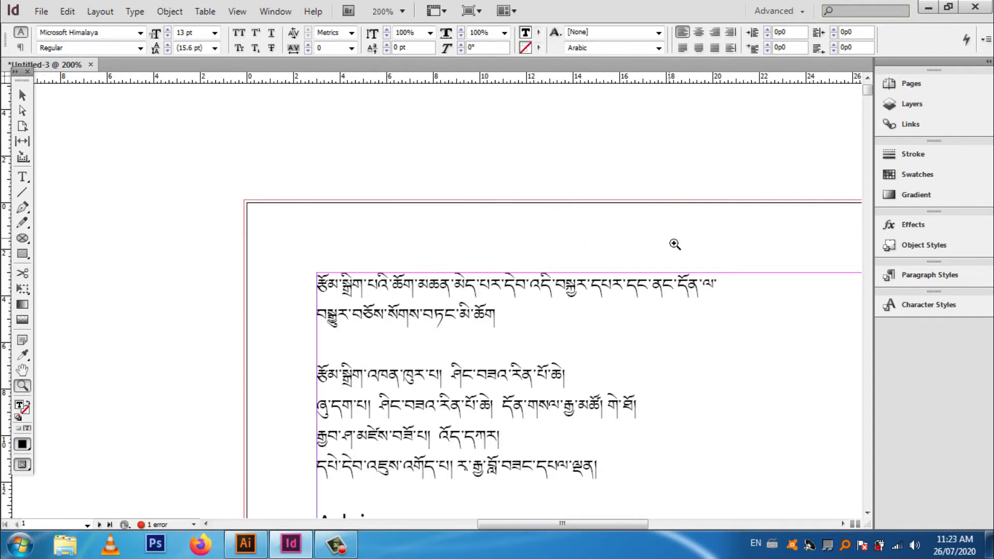
left_click(673, 245)
Examine the first page at magnifications between 50% and 125%, finishing at 100%.
key("ctrl+minus")
key("ctrl+minus")
key("ctrl+minus")
key("ctrl+minus")
key("ctrl+minus")
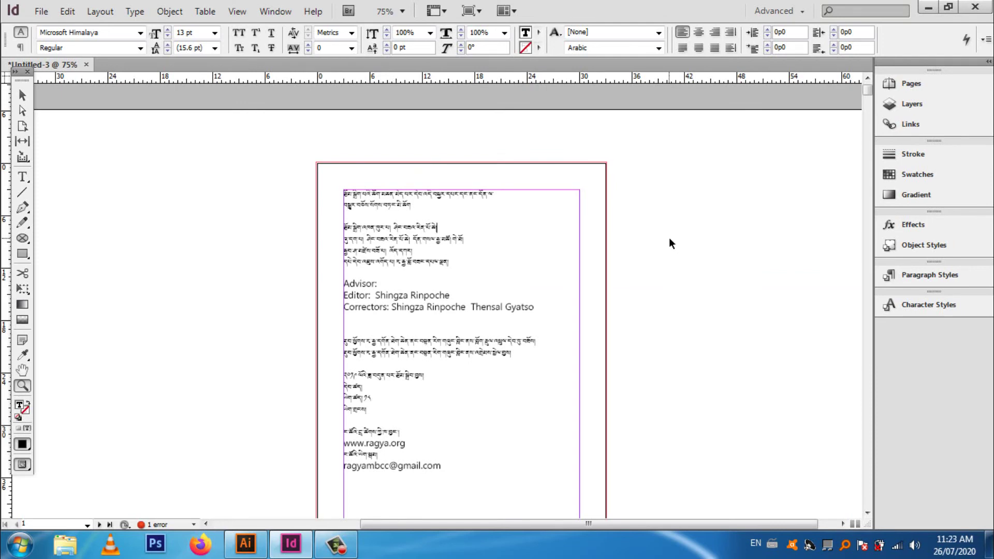
key("ctrl+minus")
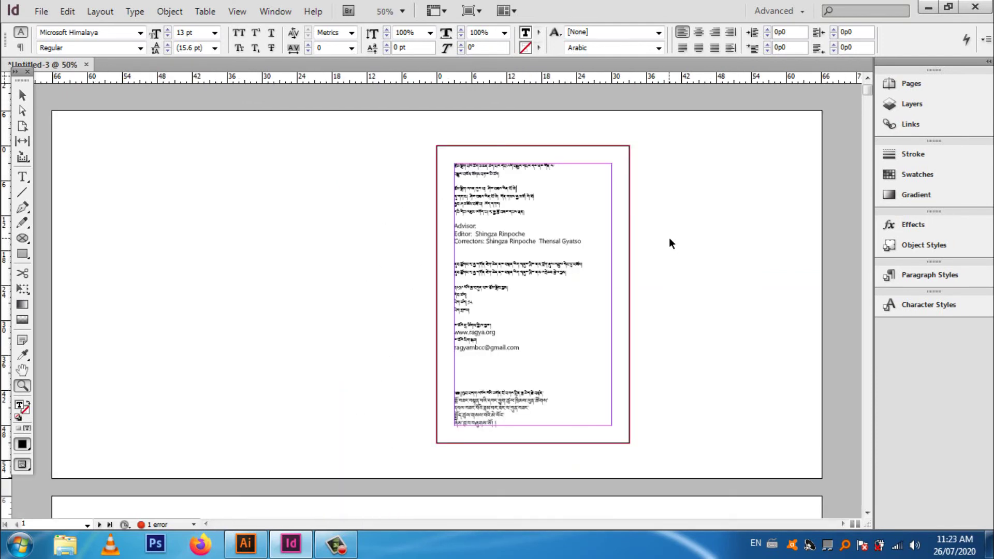
key("ctrl+equal")
key("ctrl+minus")
key("ctrl+equal")
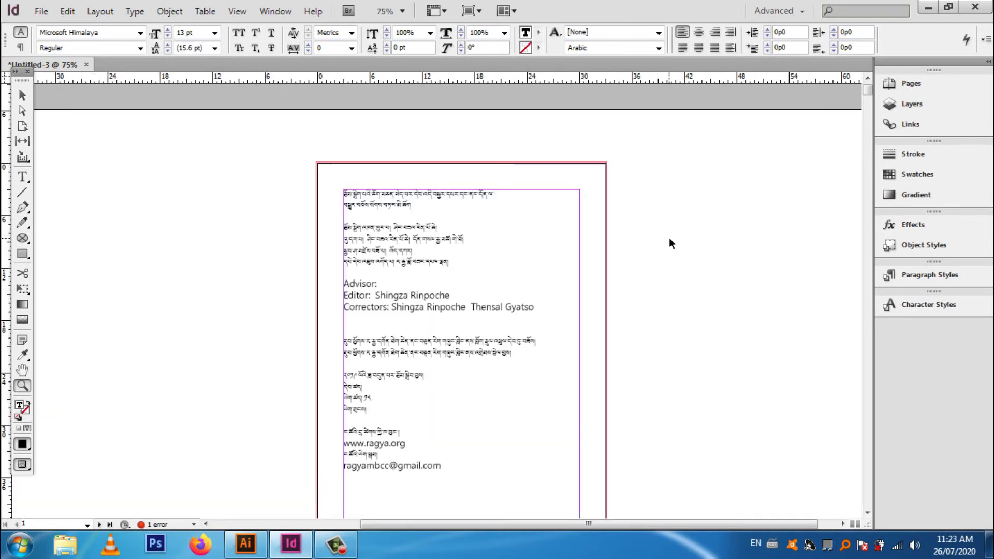
key("ctrl+minus")
key("ctrl+equal")
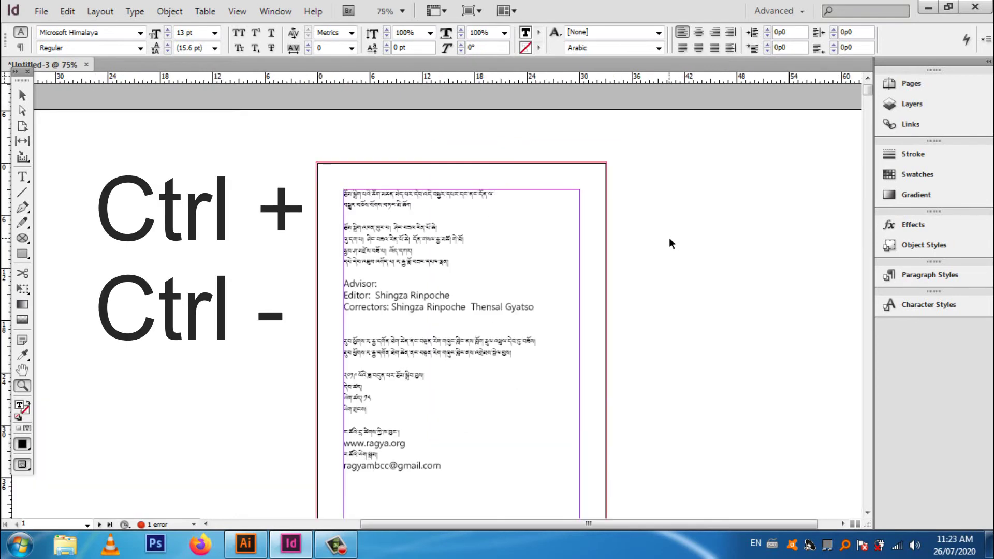
key("ctrl+equal")
key("ctrl+equal")
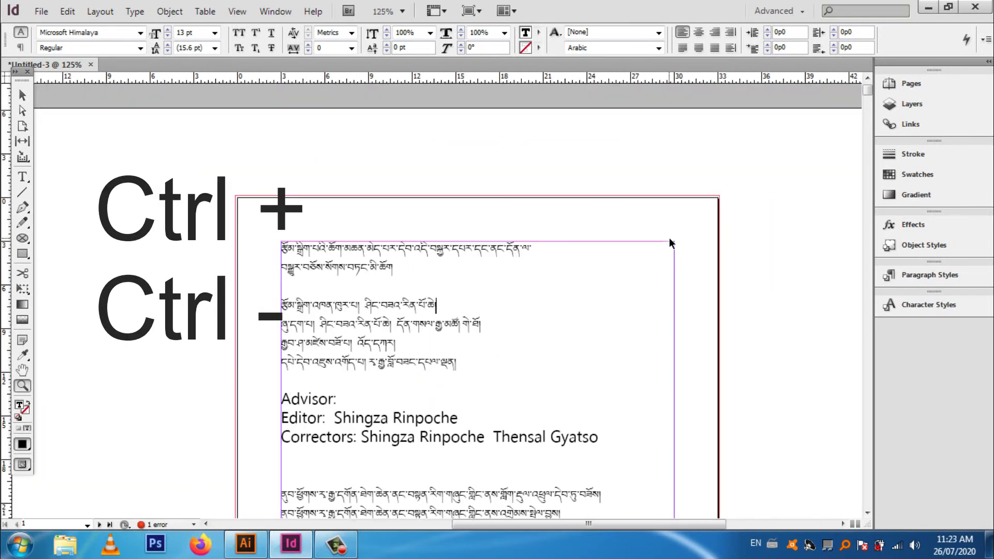
key("ctrl+minus")
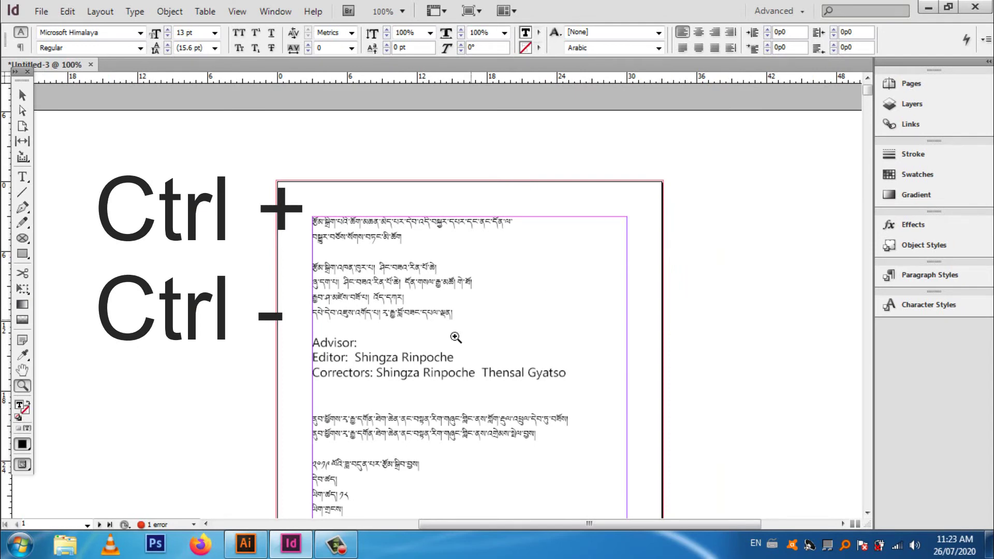
Review the Tibetan text across the document's spreads up to page 9, magnifying that page's body text to 200%.
scroll(63, 403, "down", 1)
scroll(63, 403, "down", 2)
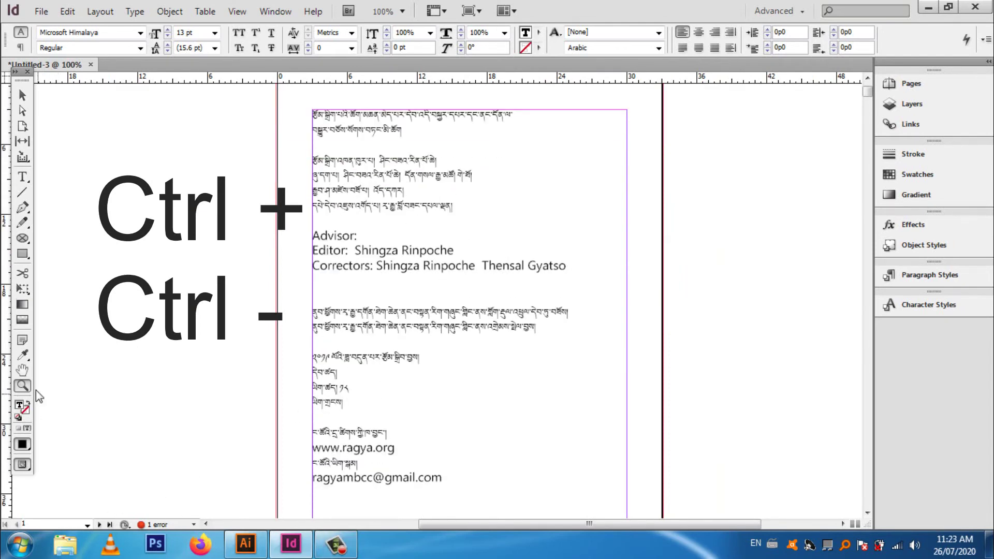
left_click(22, 386)
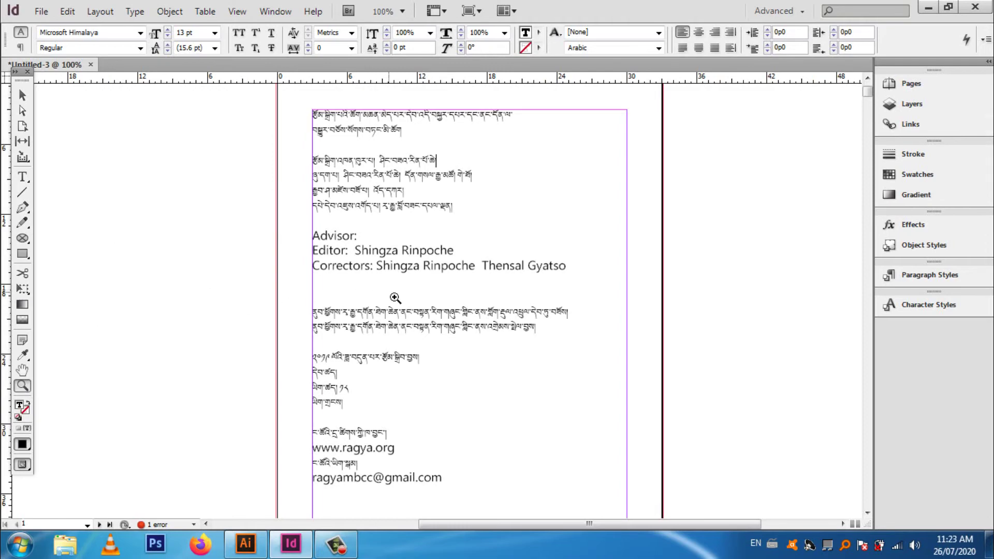
scroll(399, 311, "down", 15)
scroll(403, 311, "down", 8)
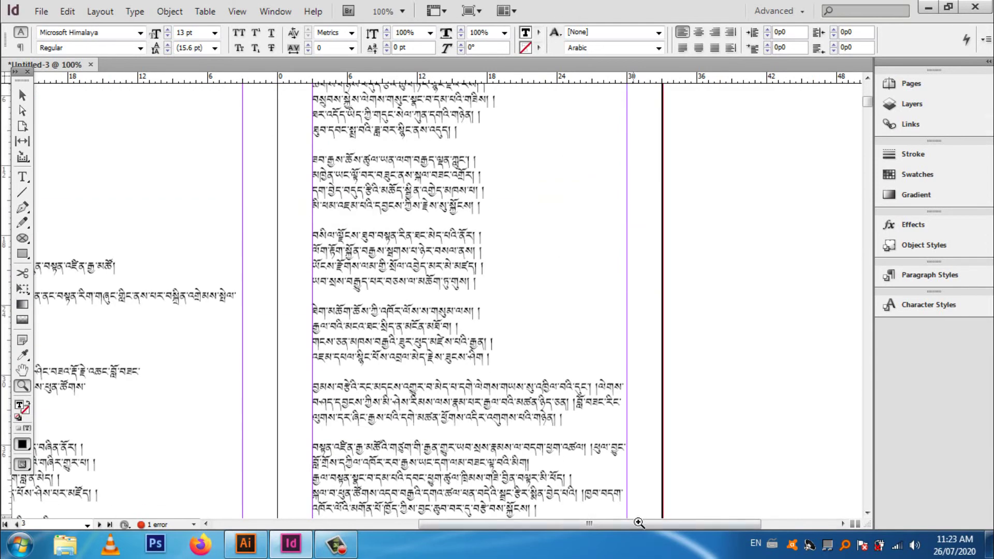
left_click_drag(637, 523, 545, 523)
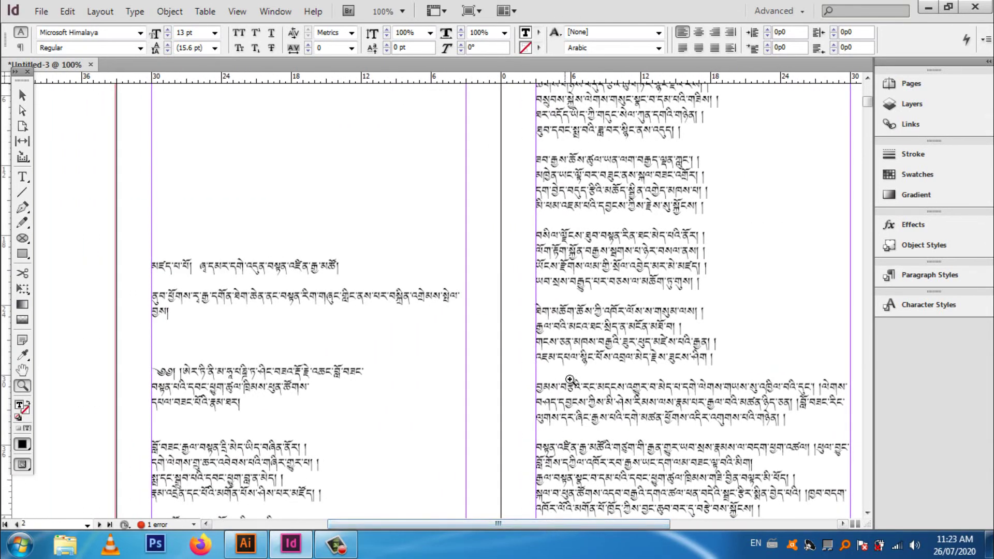
scroll(570, 379, "down", 9)
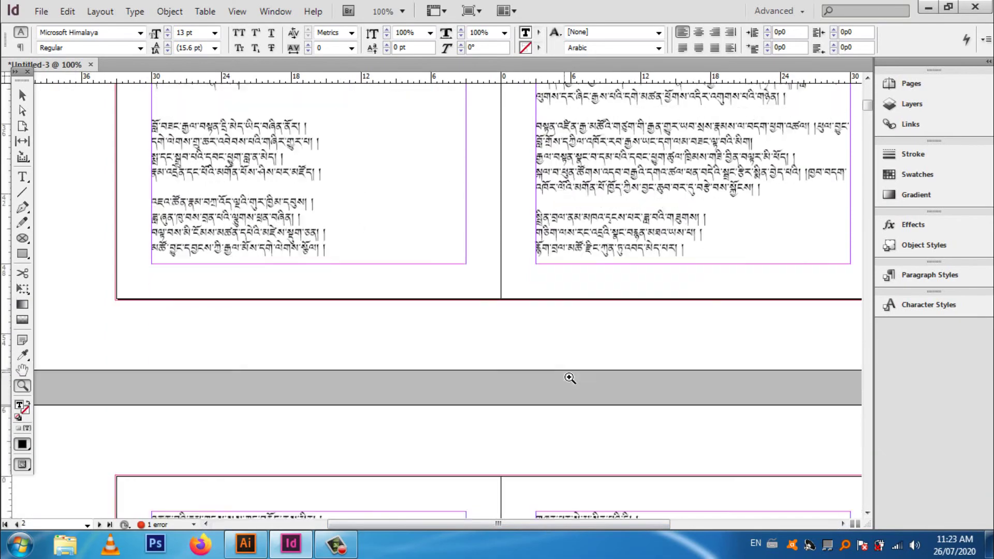
scroll(570, 378, "down", 16)
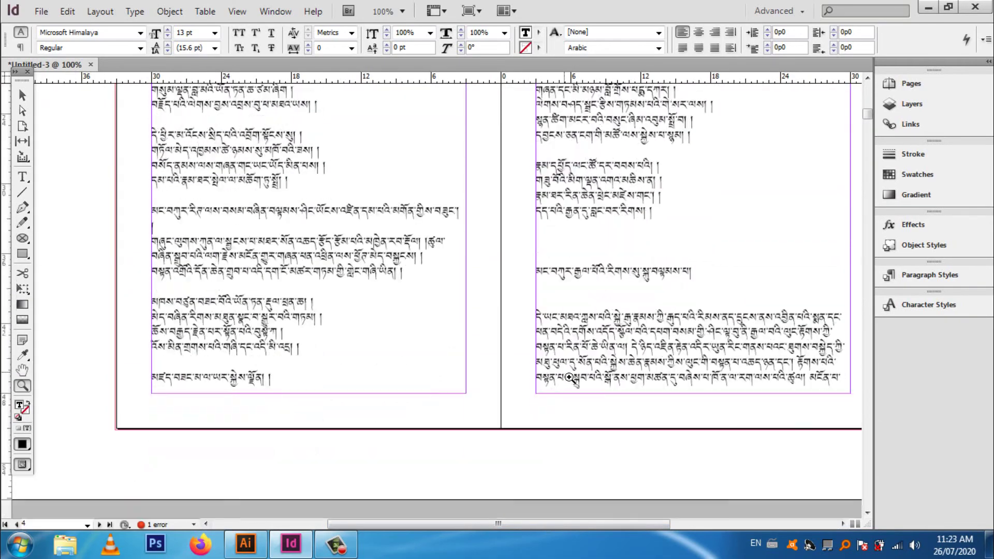
scroll(570, 379, "down", 10)
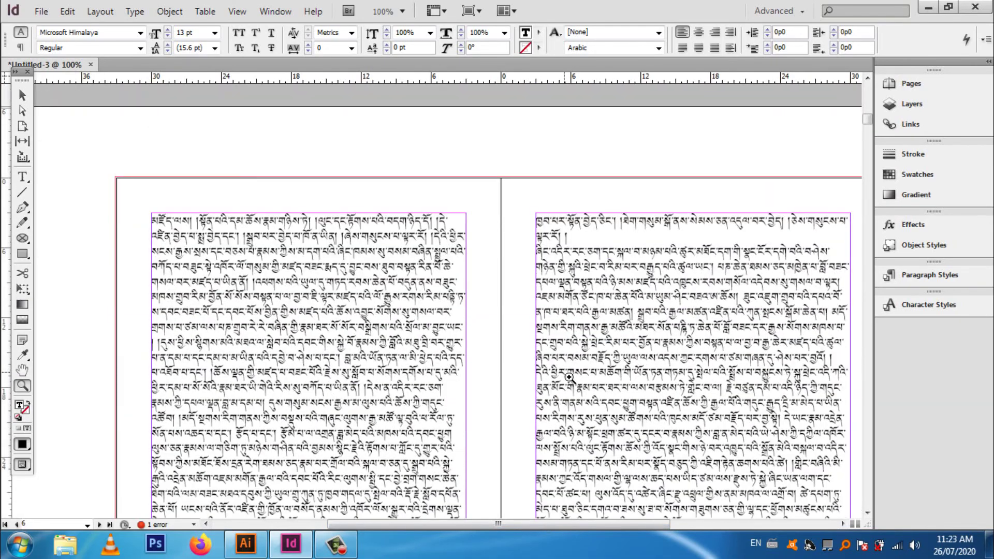
scroll(570, 379, "down", 15)
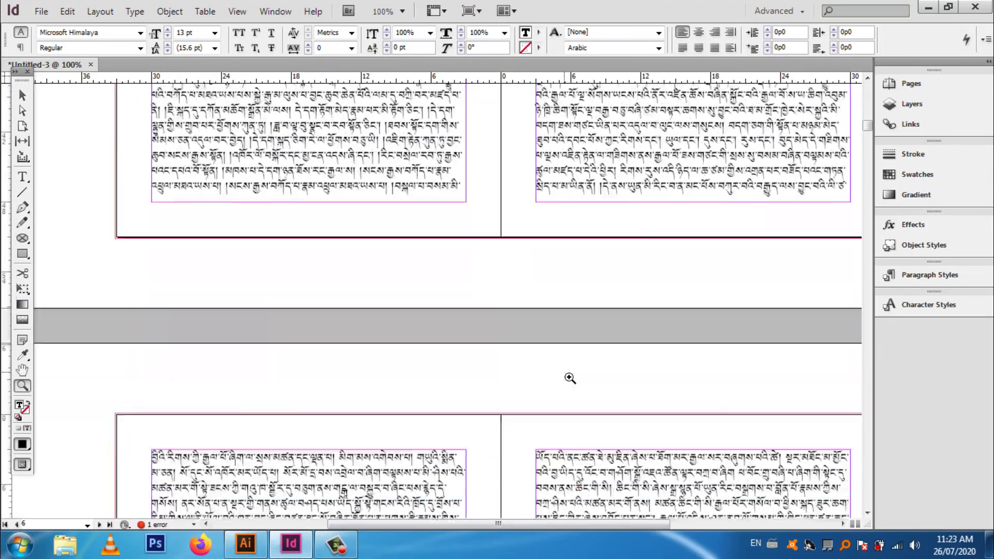
scroll(569, 378, "down", 10)
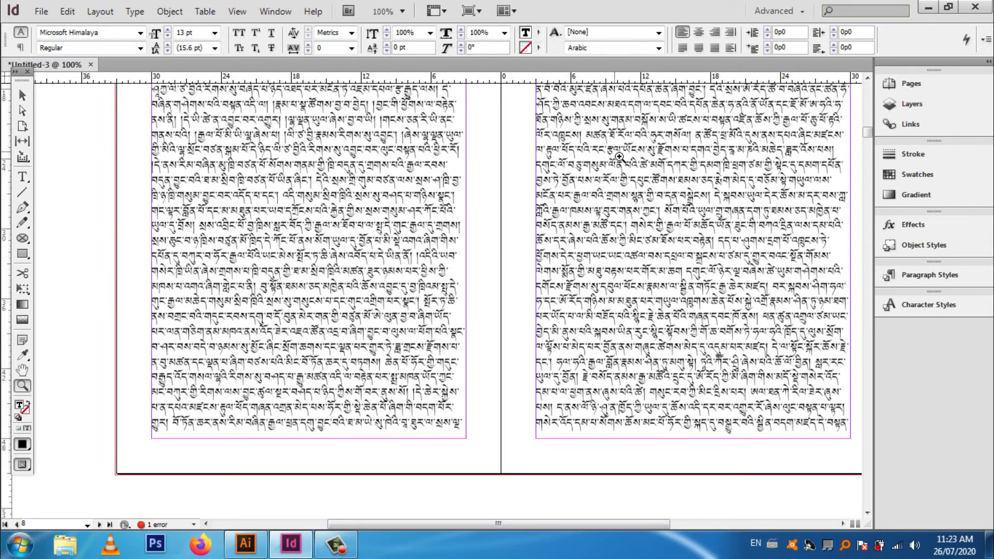
left_click(614, 253)
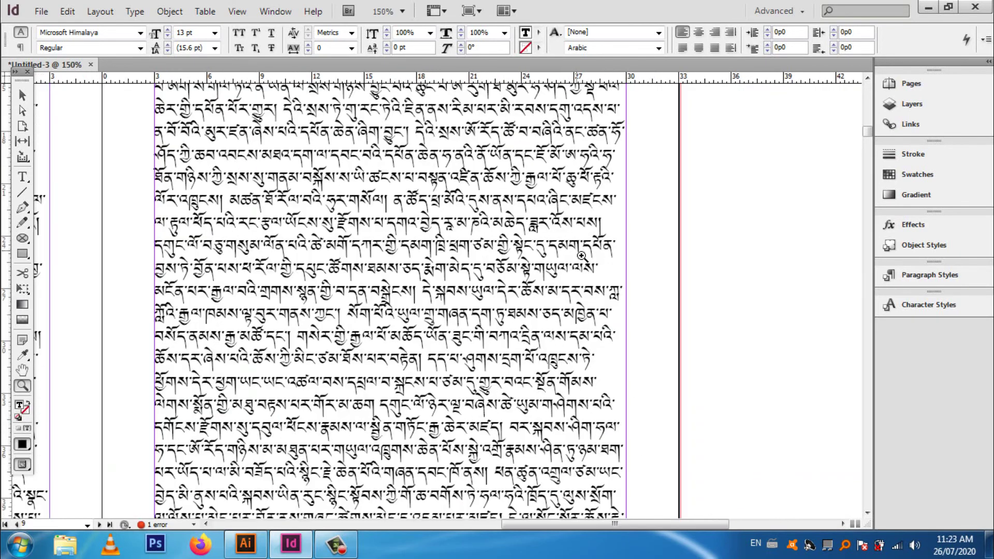
left_click(397, 253)
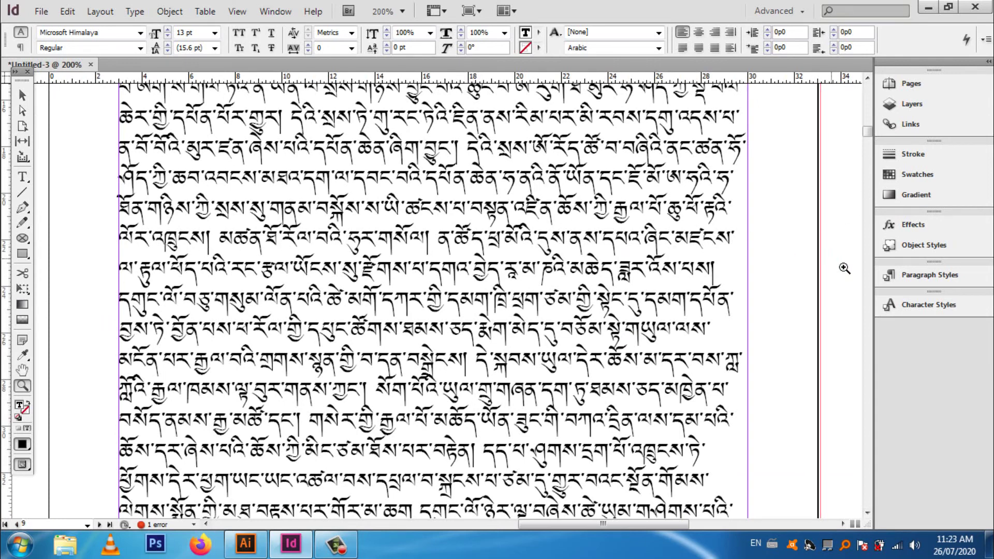
Reapply the [Basic Paragraph] style to the paragraph holding the text cursor and clear its overrides.
left_click(912, 276)
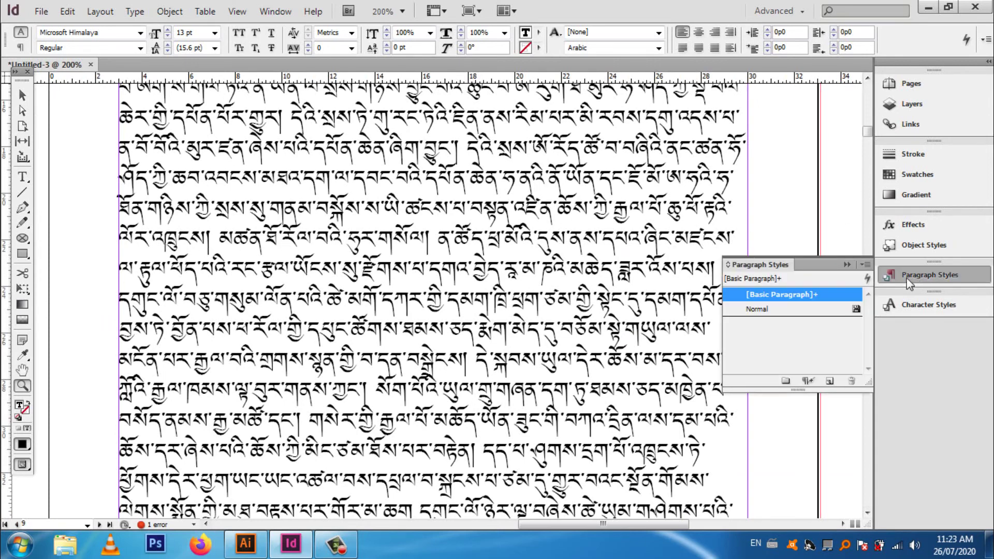
right_click(785, 297)
left_click(750, 295)
left_click(750, 296, "alt")
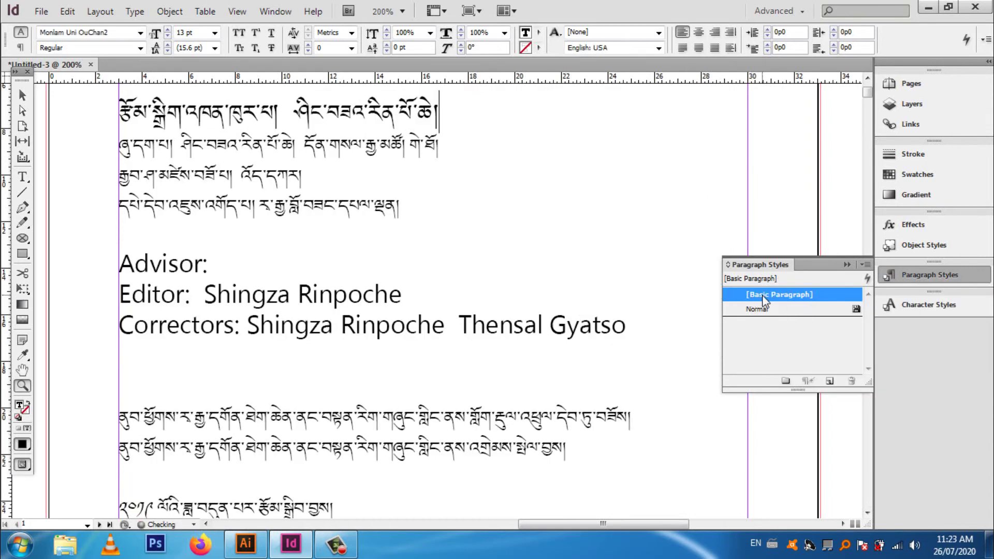
Preview the [Basic Paragraph] style with 18 pt leading, settle on 24 pt leading and accept the style change.
scroll(539, 355, "down", 20)
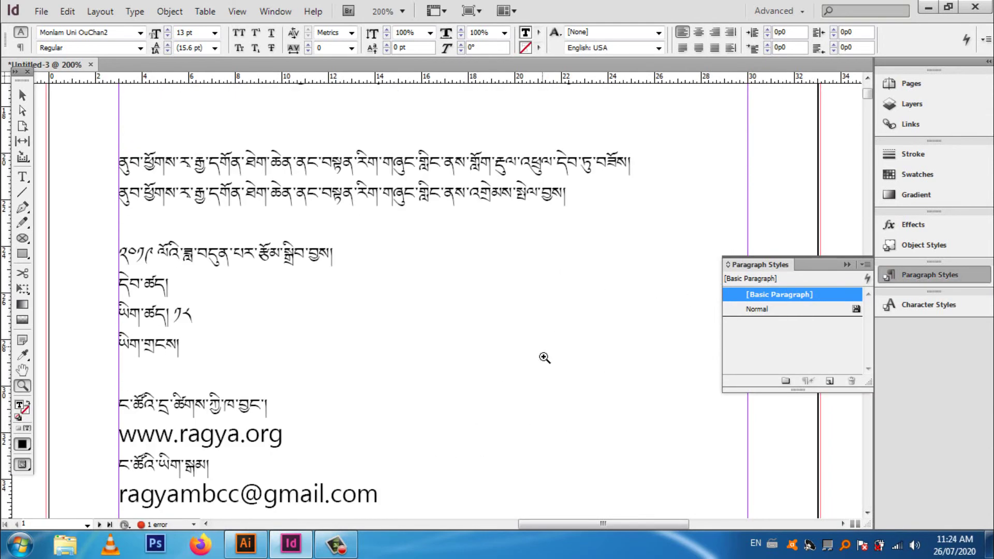
scroll(536, 377, "down", 20)
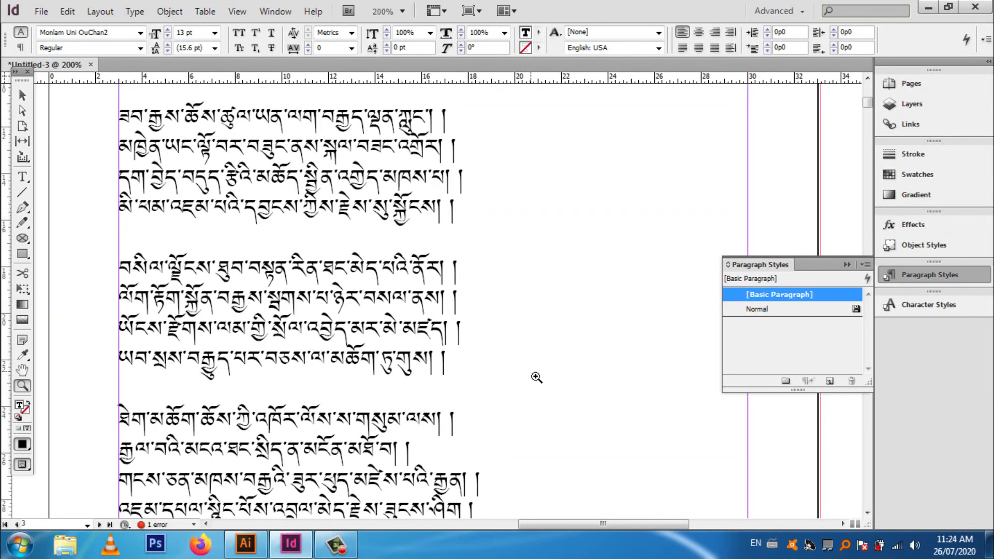
scroll(536, 377, "down", 10)
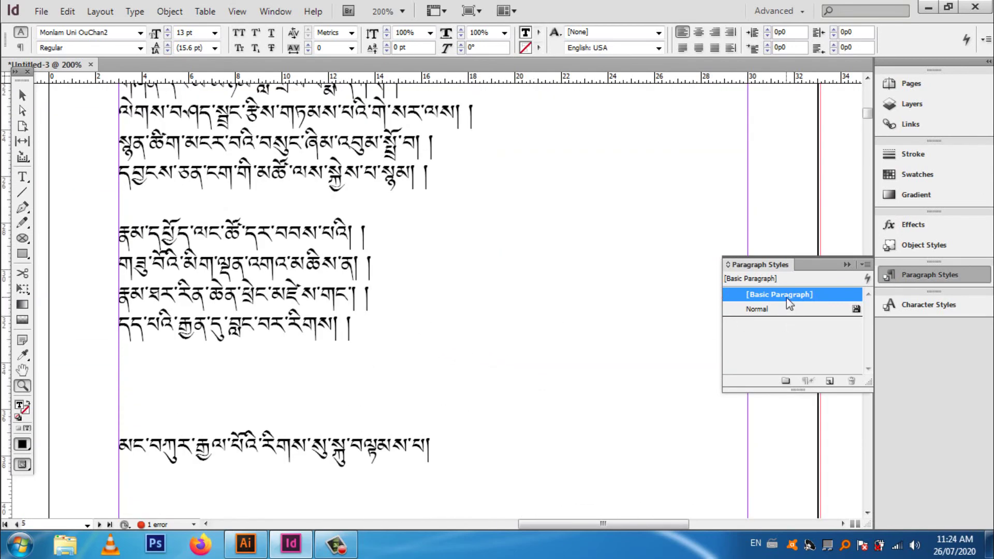
right_click(788, 299)
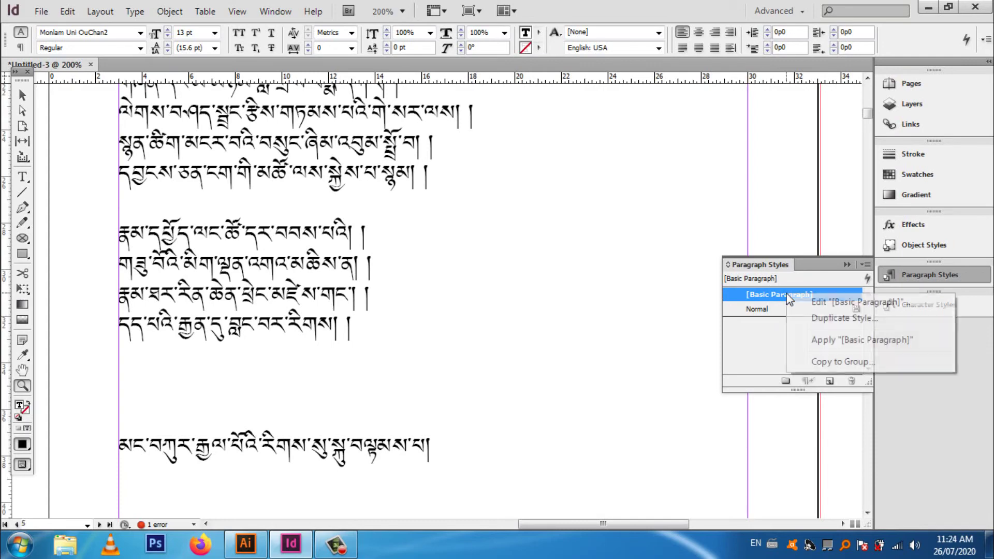
left_click(828, 303)
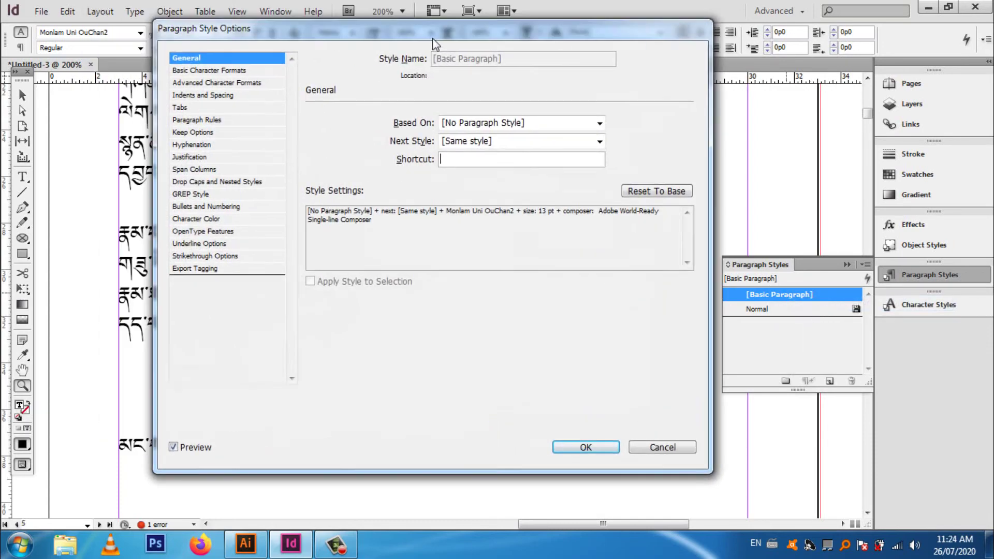
left_click_drag(434, 44, 789, 55)
left_click(561, 84)
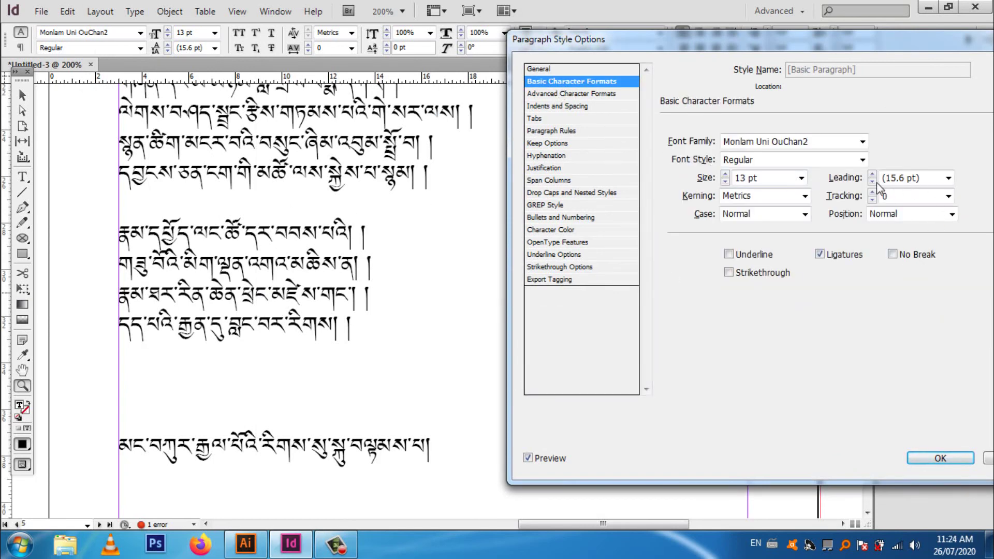
left_click(947, 179)
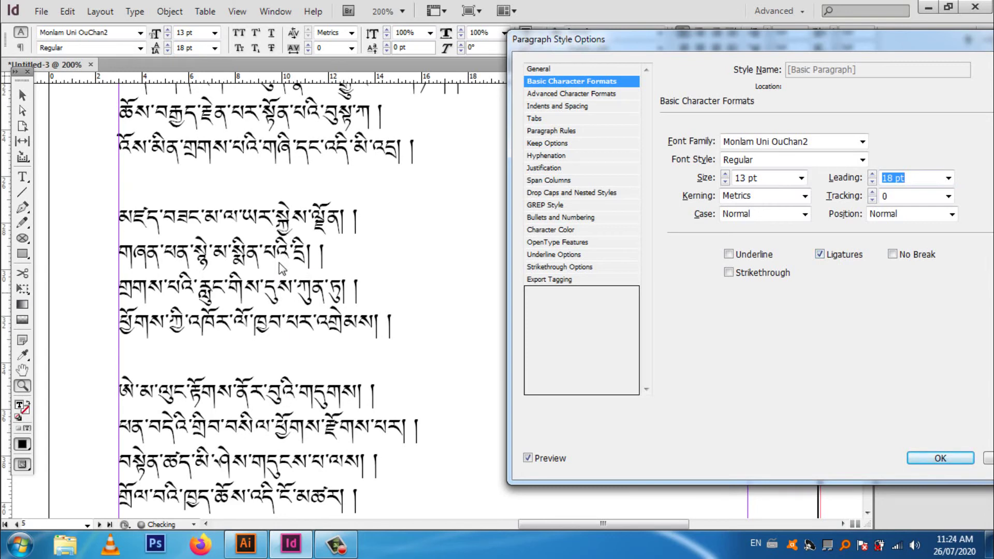
left_click(948, 178)
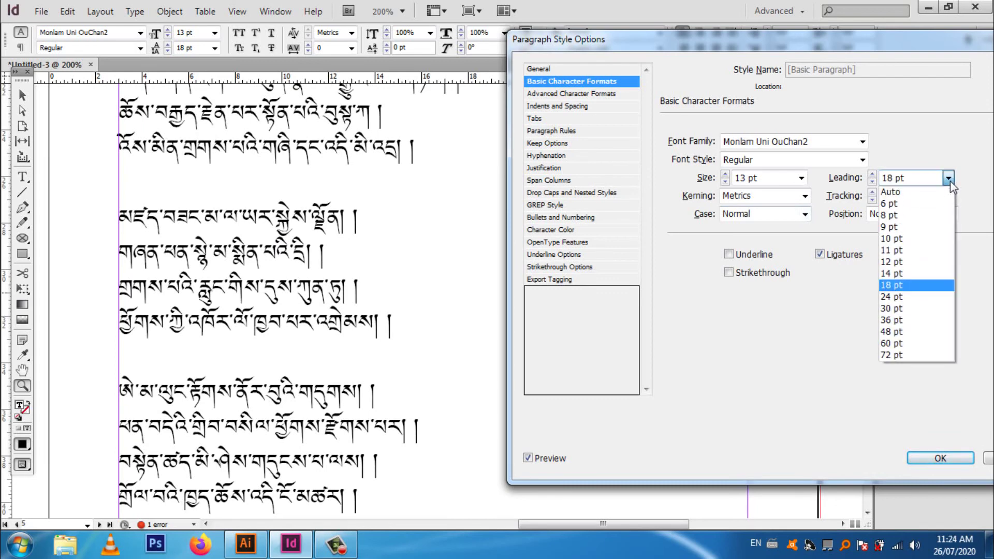
left_click(919, 297)
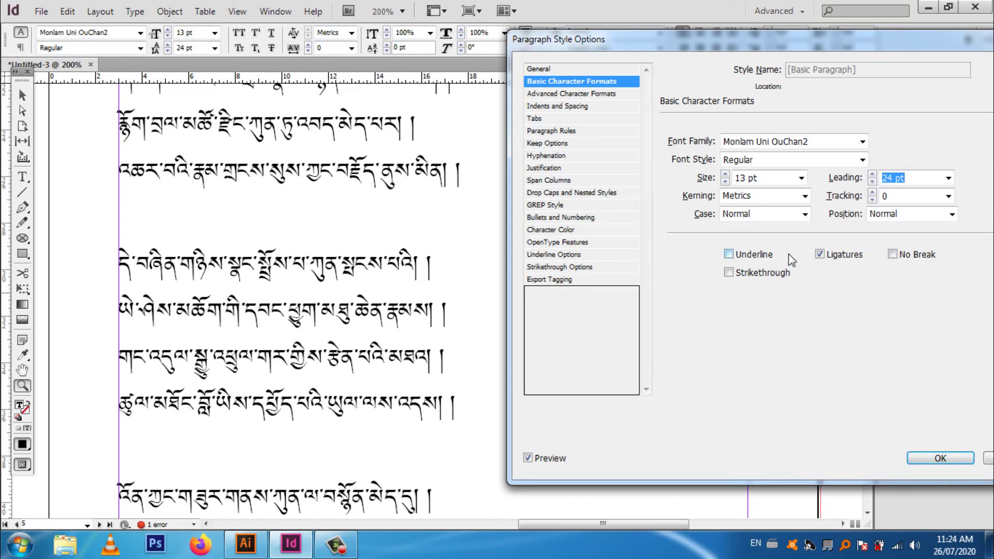
left_click(940, 458)
Examine the line spacing of the verses and body text on the following pages.
scroll(466, 331, "down", 10)
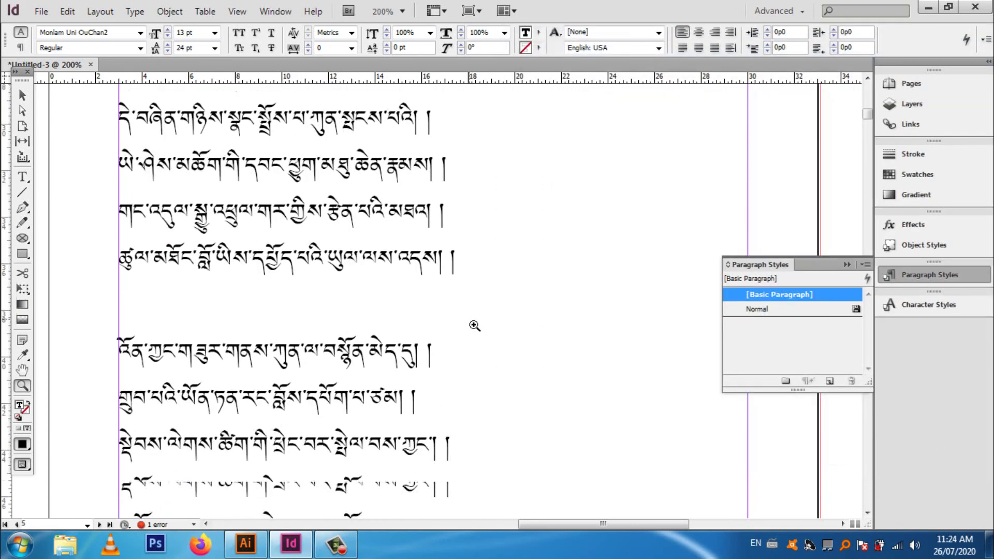
scroll(431, 342, "down", 10)
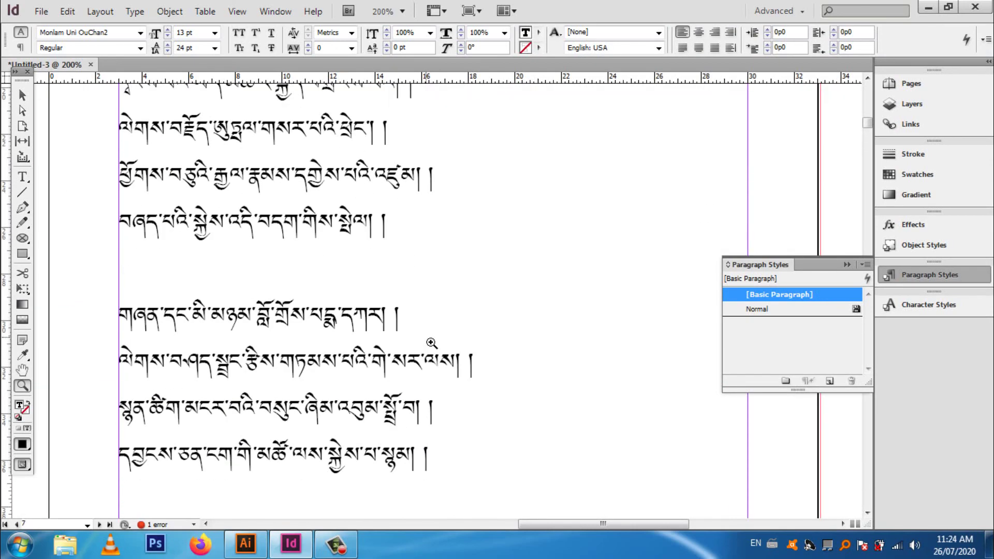
scroll(432, 343, "down", 5)
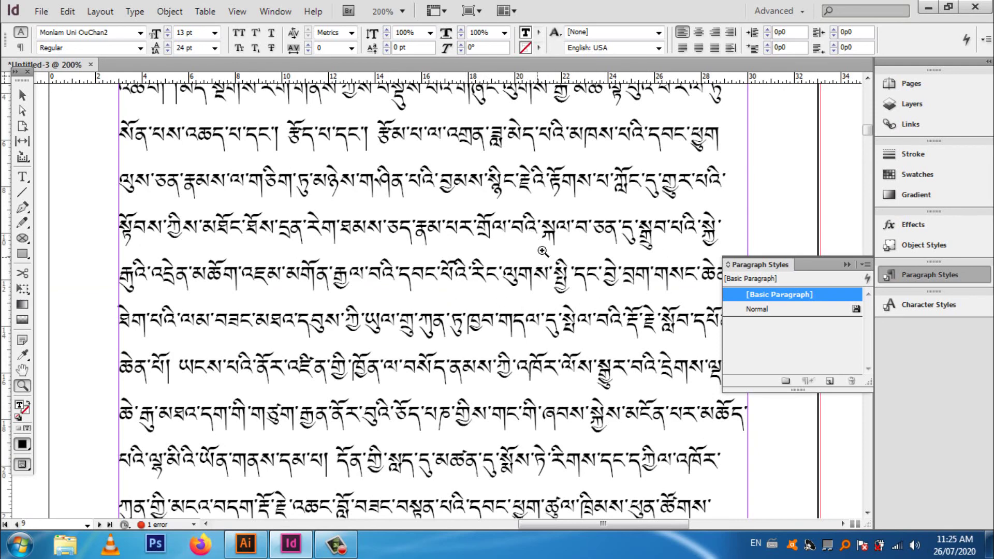
scroll(547, 269, "down", 5)
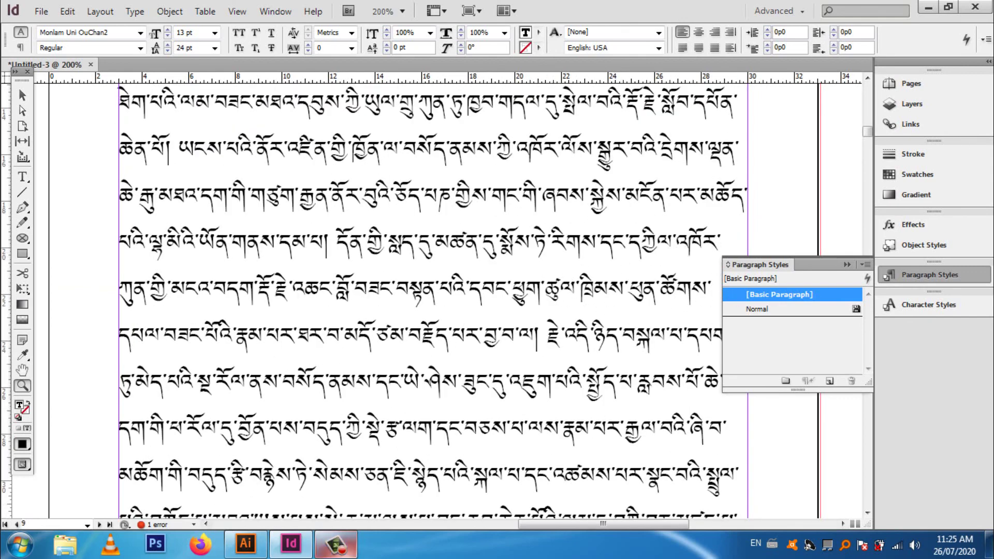
left_click(338, 545)
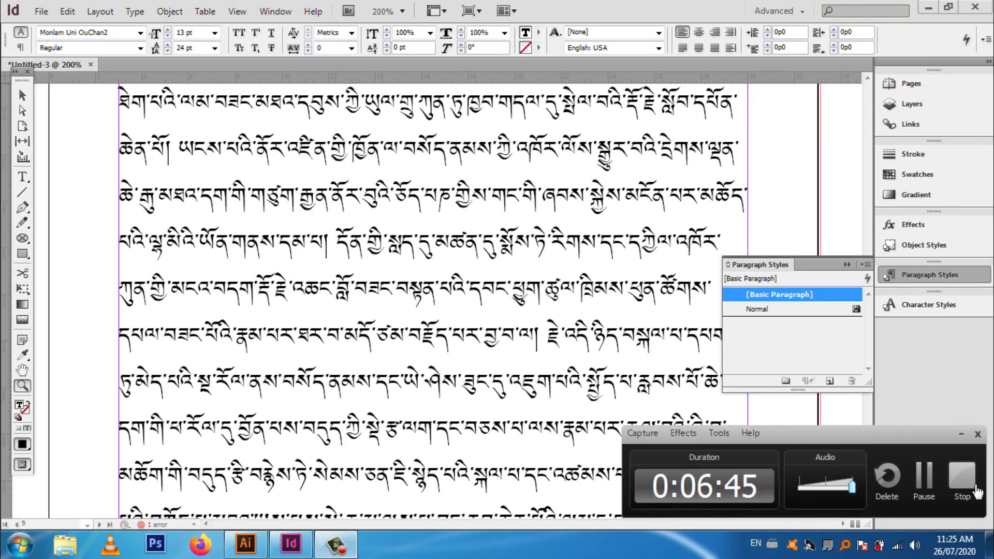